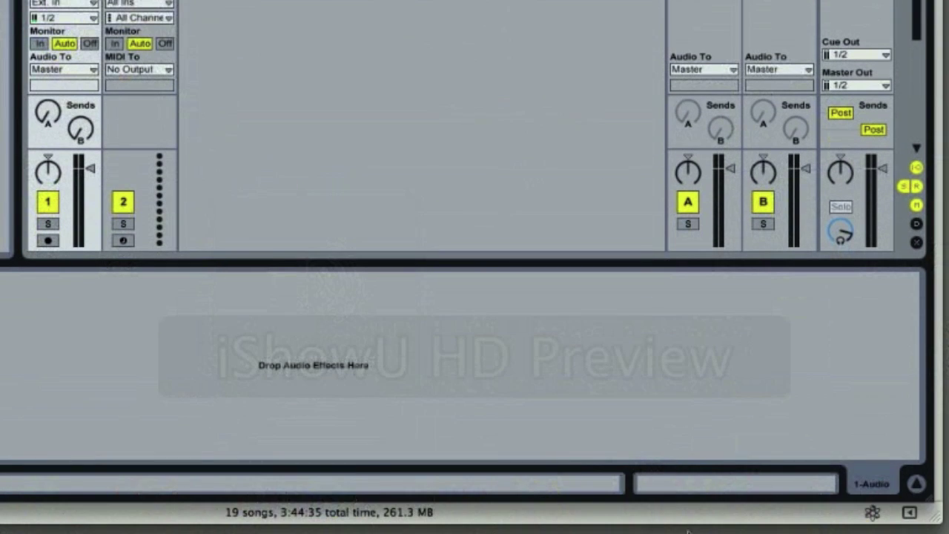
# Step: Pause the Radiohead Creep remix playing in the web browser and switch back to the Ableton Live set
pyautogui.click(875, 504)
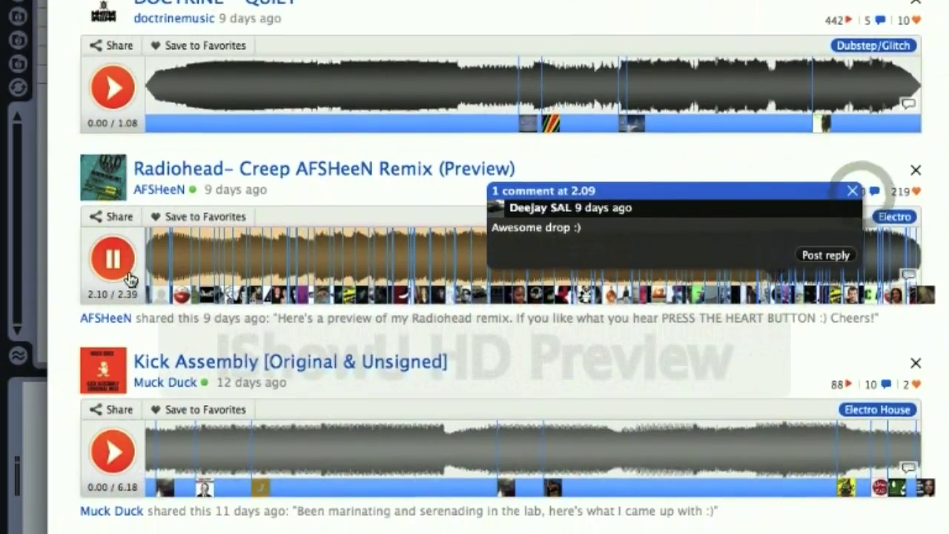
pyautogui.click(125, 289)
pyautogui.press('F3')
pyautogui.click(273, 310)
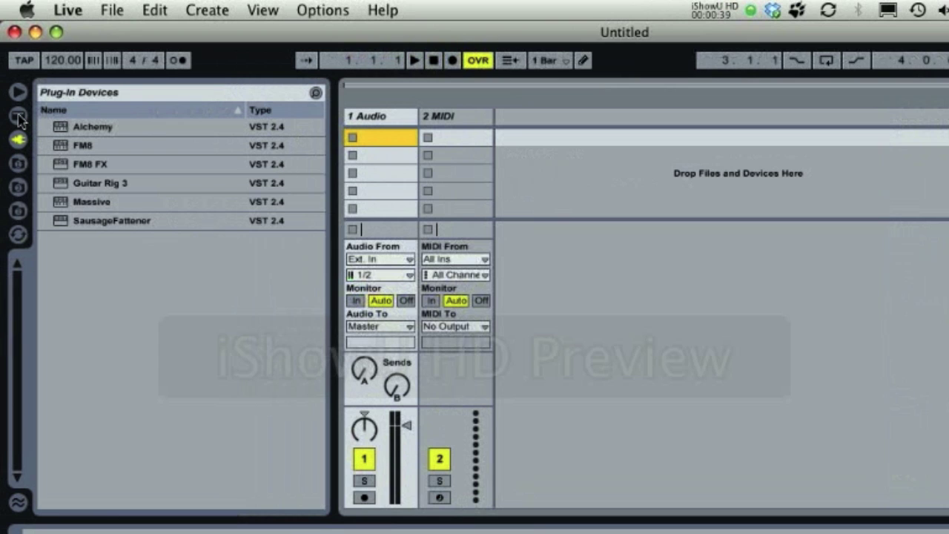
pyautogui.click(19, 117)
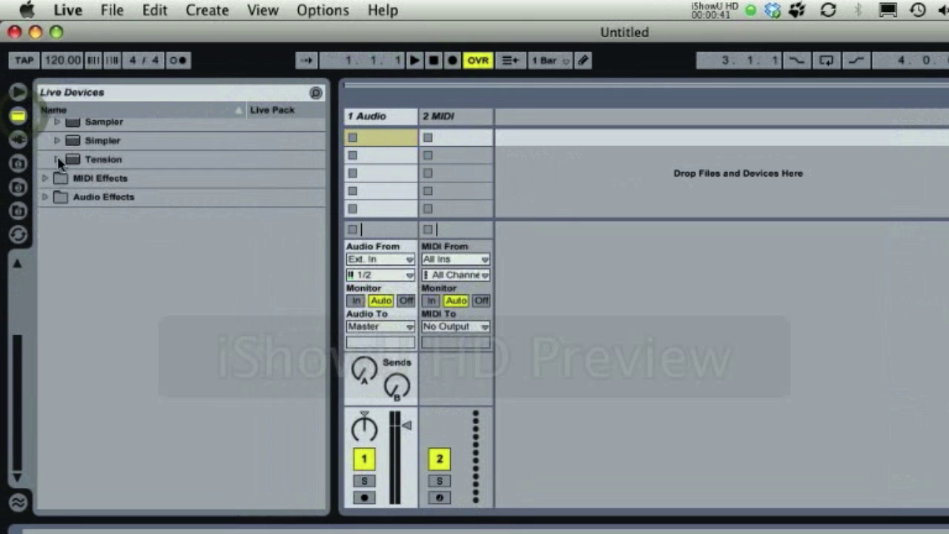
pyautogui.scroll(5, 59, 164)
pyautogui.click(46, 129)
pyautogui.click(16, 145)
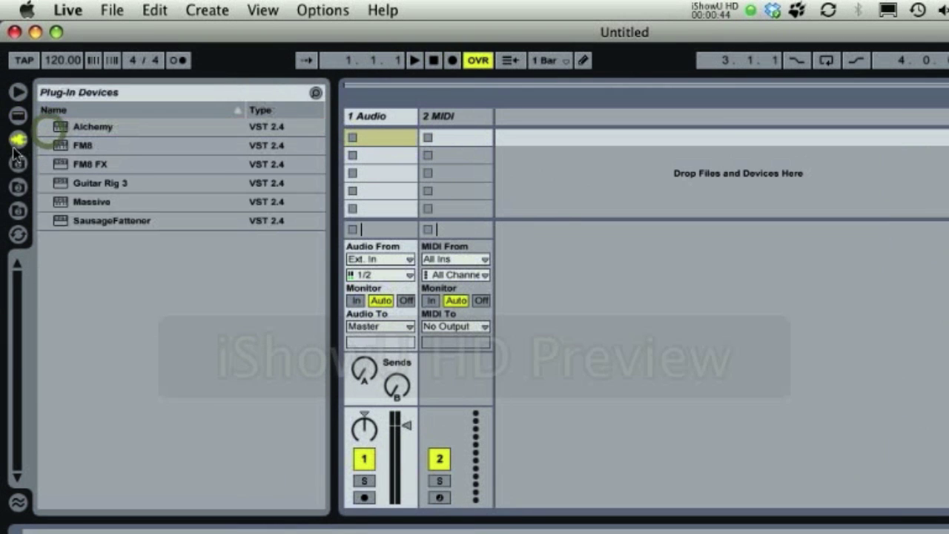
# Step: Load the Massive plug-in onto a new MIDI track and close its editor window
pyautogui.click(106, 205)
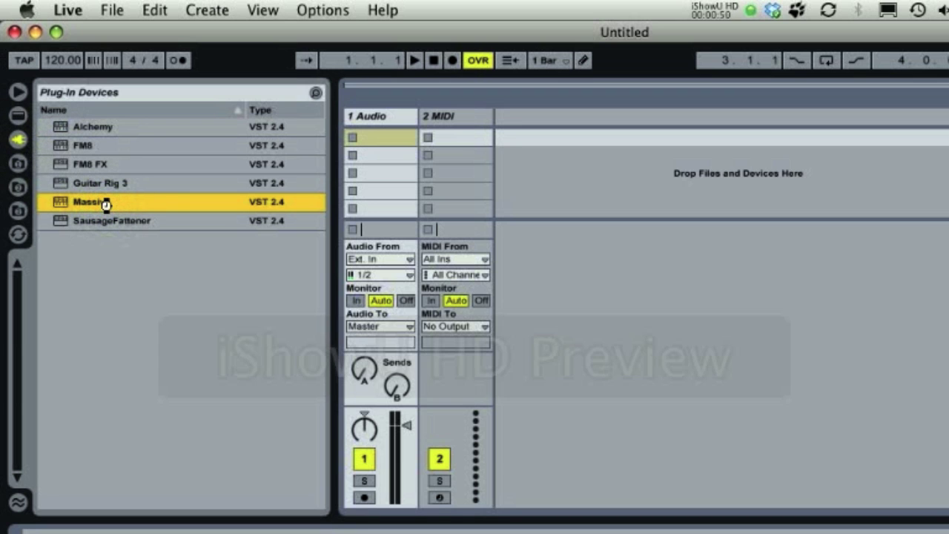
pyautogui.moveTo(106, 204); pyautogui.dragTo(381, 252)
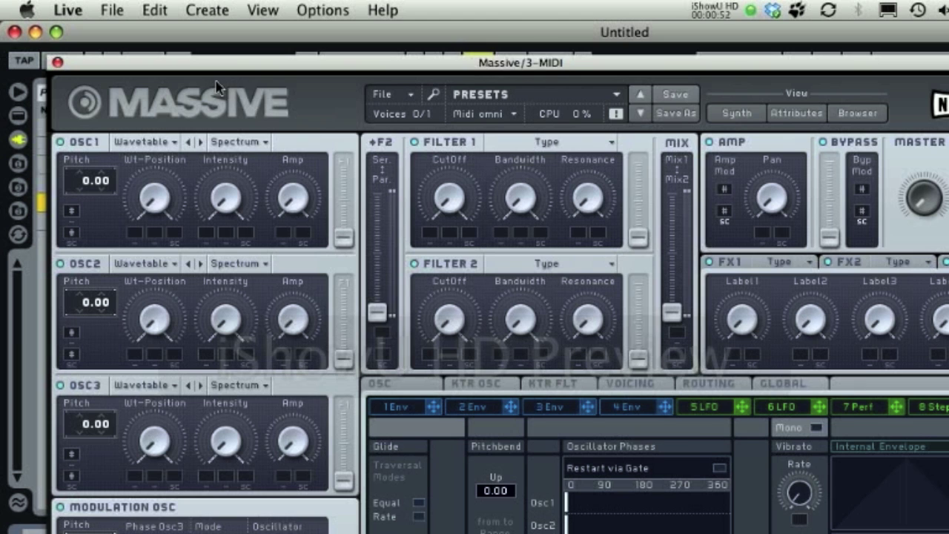
pyautogui.moveTo(187, 70); pyautogui.dragTo(341, 56)
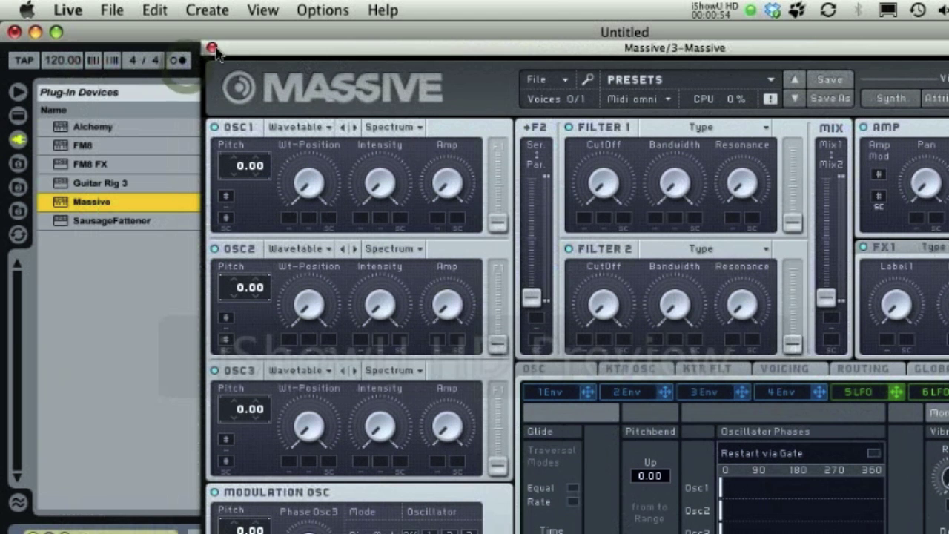
pyautogui.click(212, 49)
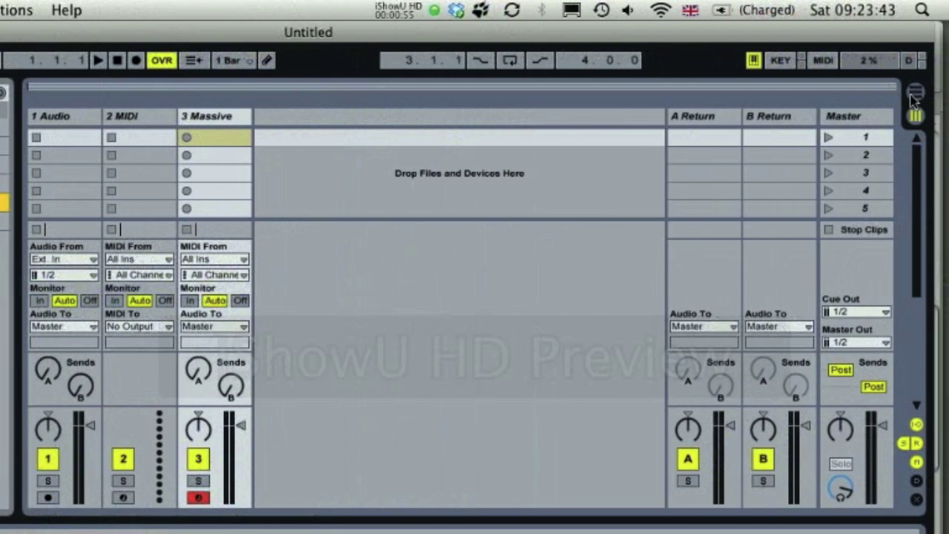
# Step: Switch to the Arrangement View and load the Grizzly bear .fxb preset into Massive
pyautogui.click(915, 93)
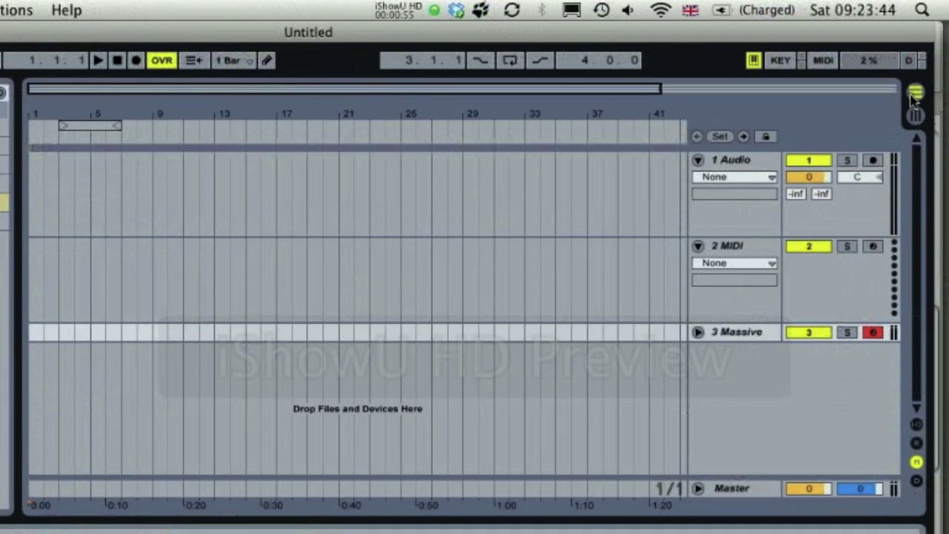
pyautogui.click(38, 306)
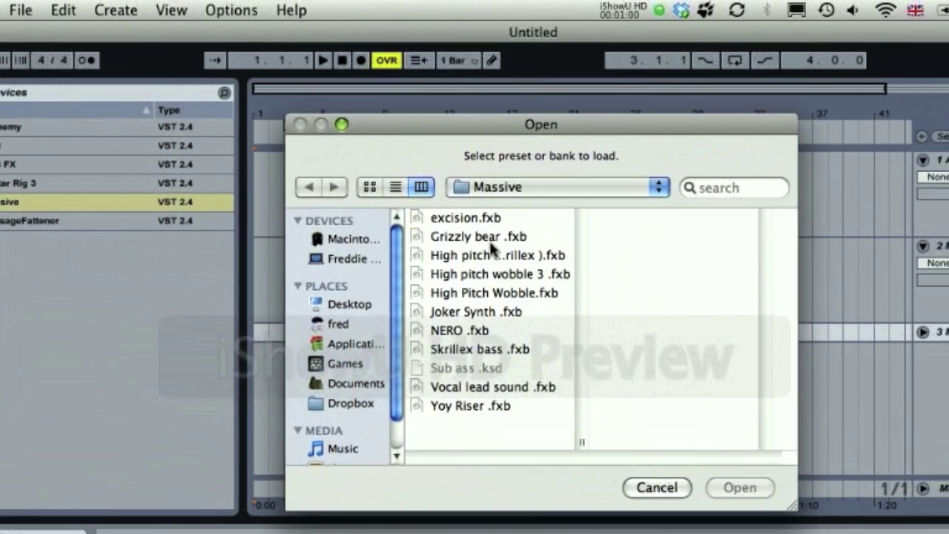
pyautogui.click(491, 238)
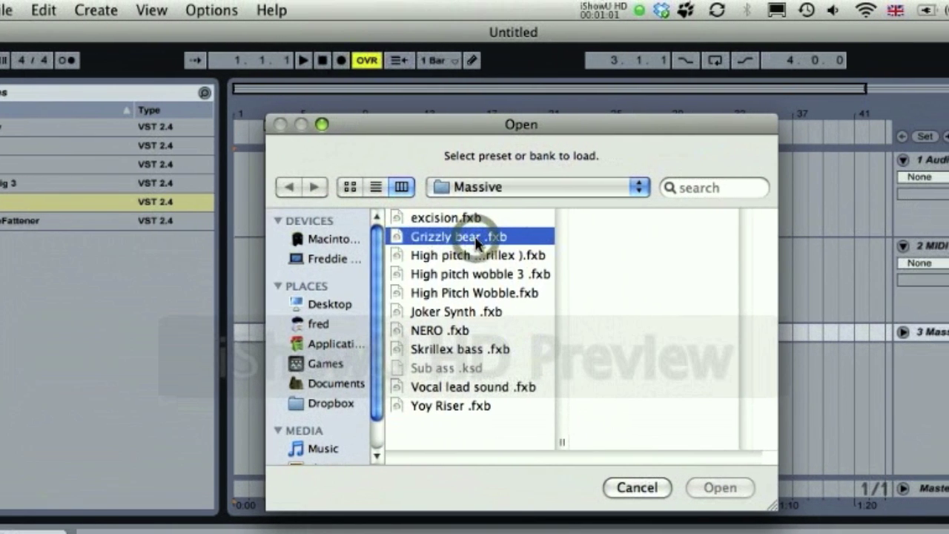
pyautogui.press('Down')
pyautogui.press('Down')
pyautogui.press('Down')
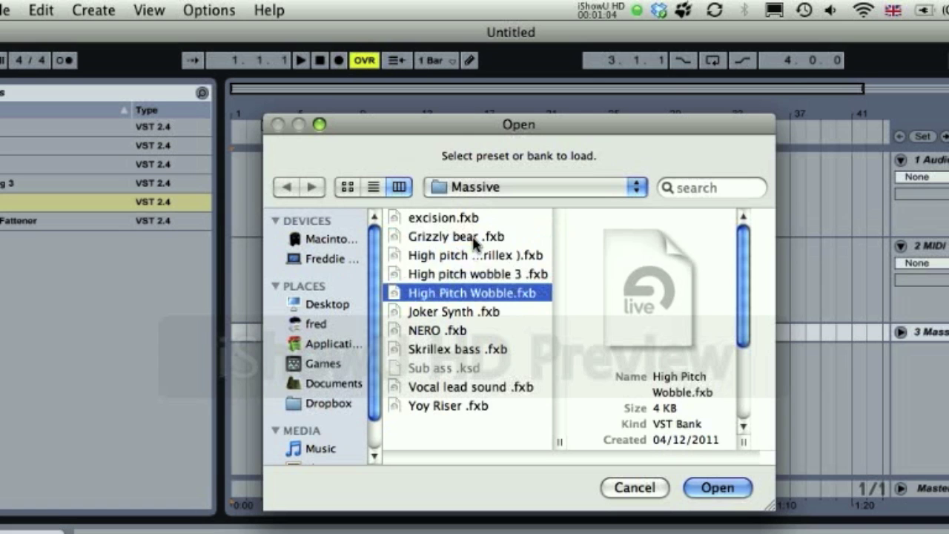
pyautogui.doubleClick(456, 236)
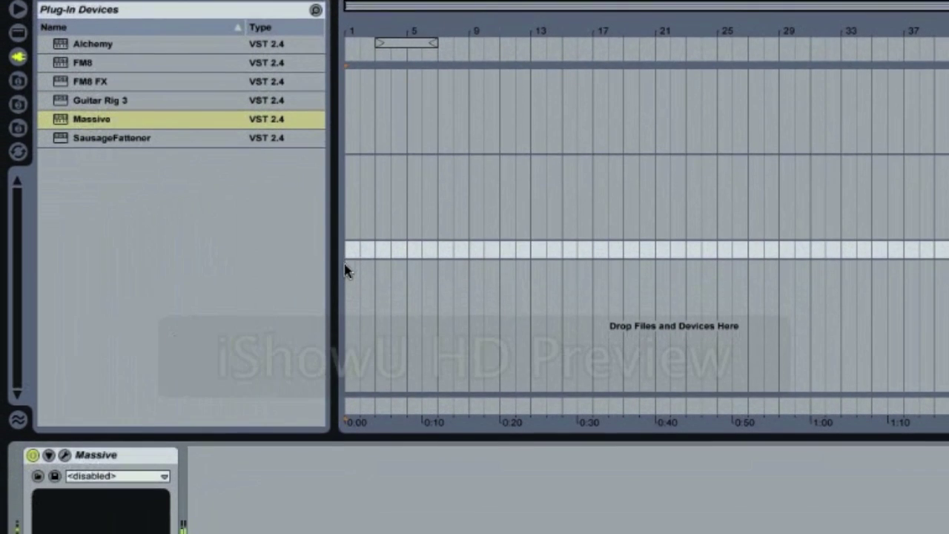
# Step: Insert a four-bar MIDI clip at bar 1 of the Massive track and turn on looped playback over those bars
pyautogui.moveTo(349, 251); pyautogui.dragTo(408, 275)
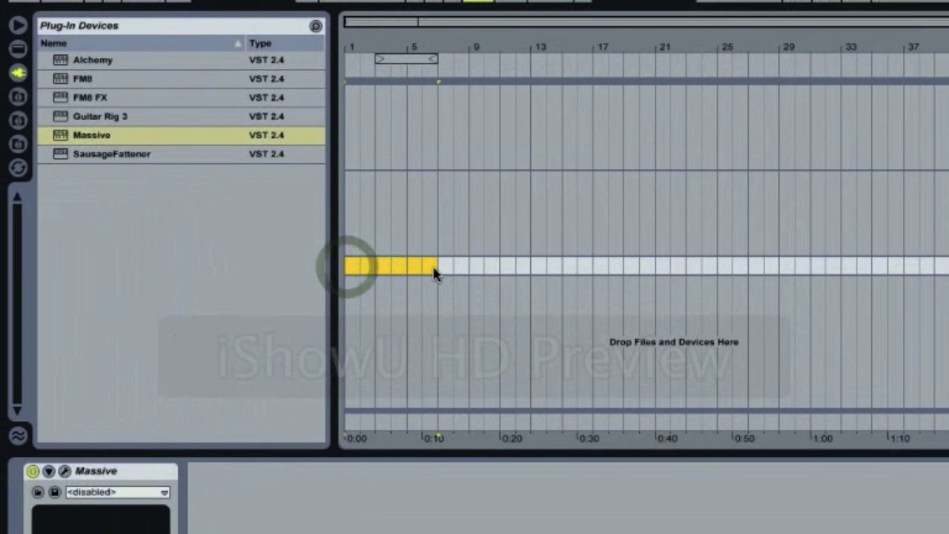
pyautogui.rightClick(407, 274)
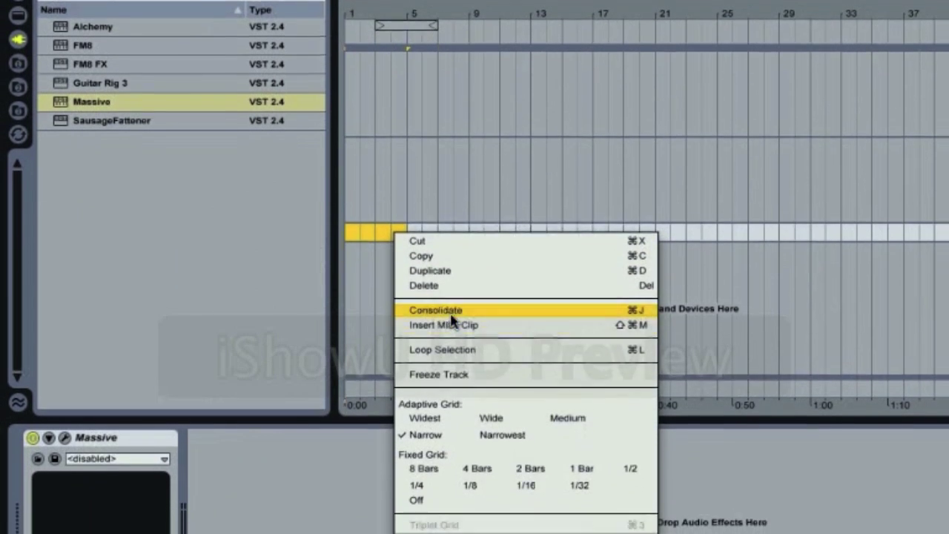
pyautogui.click(445, 324)
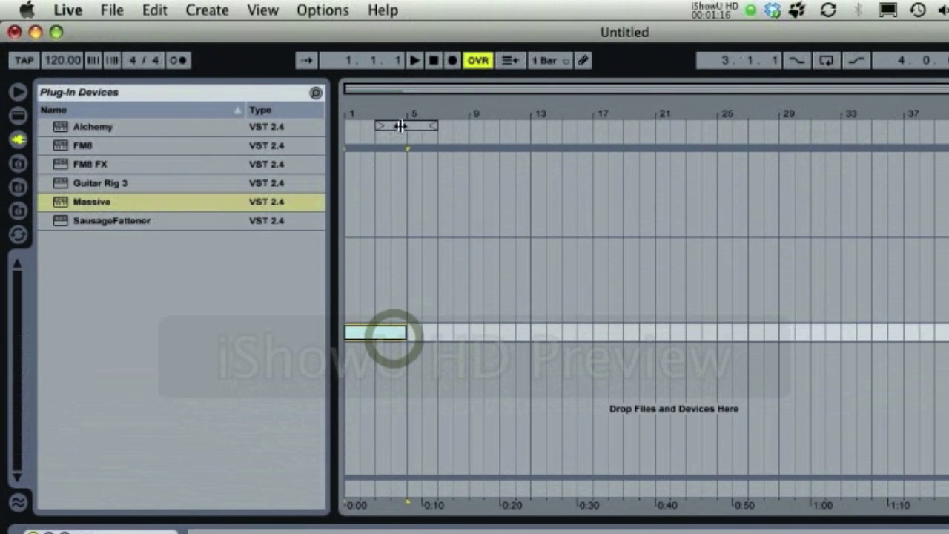
pyautogui.click(378, 46)
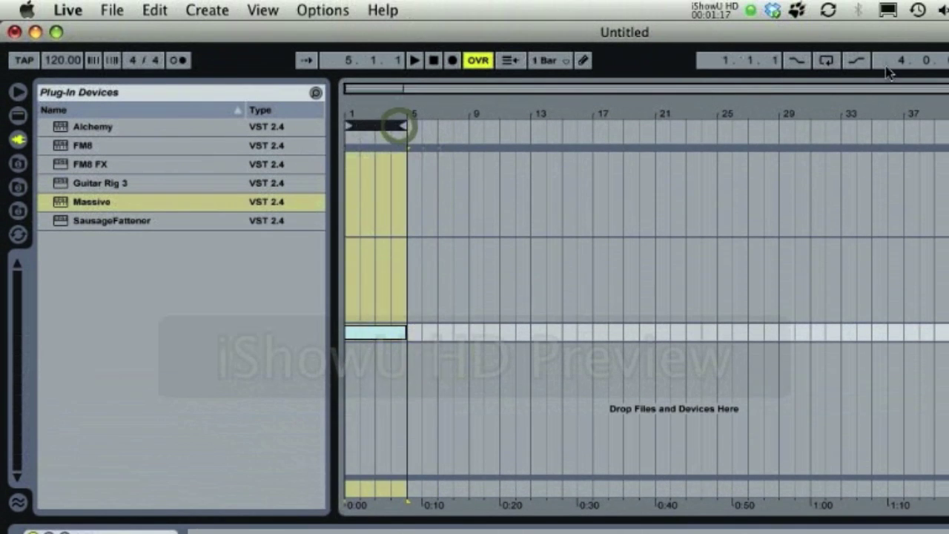
pyautogui.click(826, 60)
# Step: Draw a long C#2 note from the start of the new MIDI clip and set the song tempo to 140 BPM
pyautogui.click(379, 334)
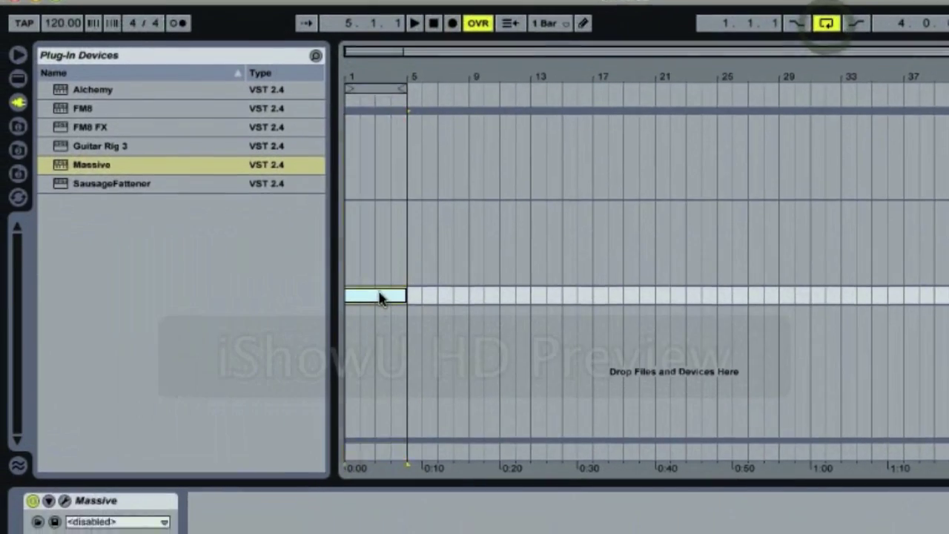
pyautogui.doubleClick(380, 297)
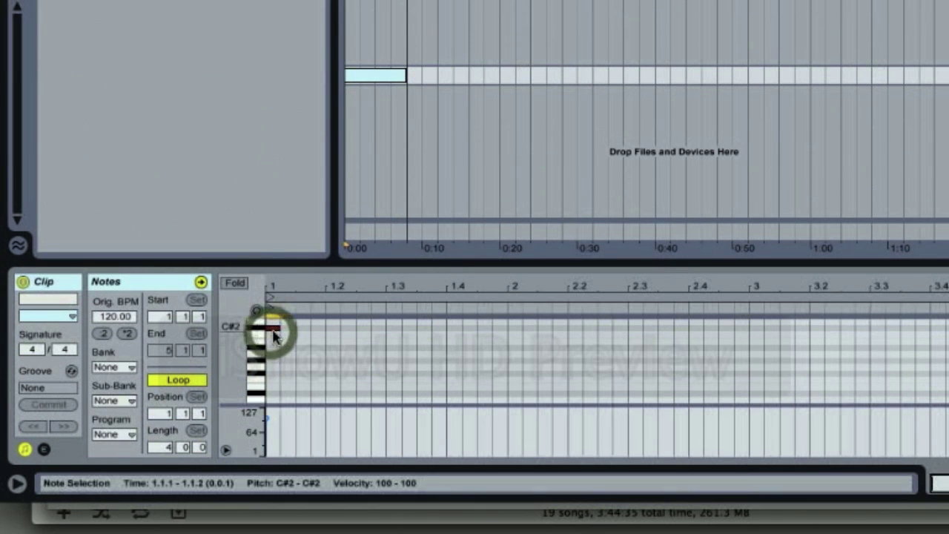
pyautogui.moveTo(274, 336); pyautogui.dragTo(948, 354)
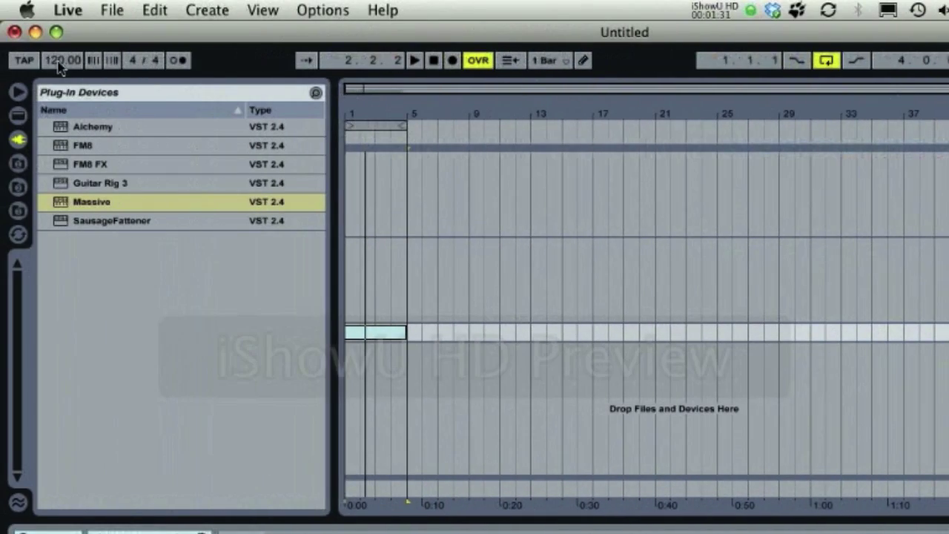
pyautogui.moveTo(59, 63); pyautogui.dragTo(59, 54)
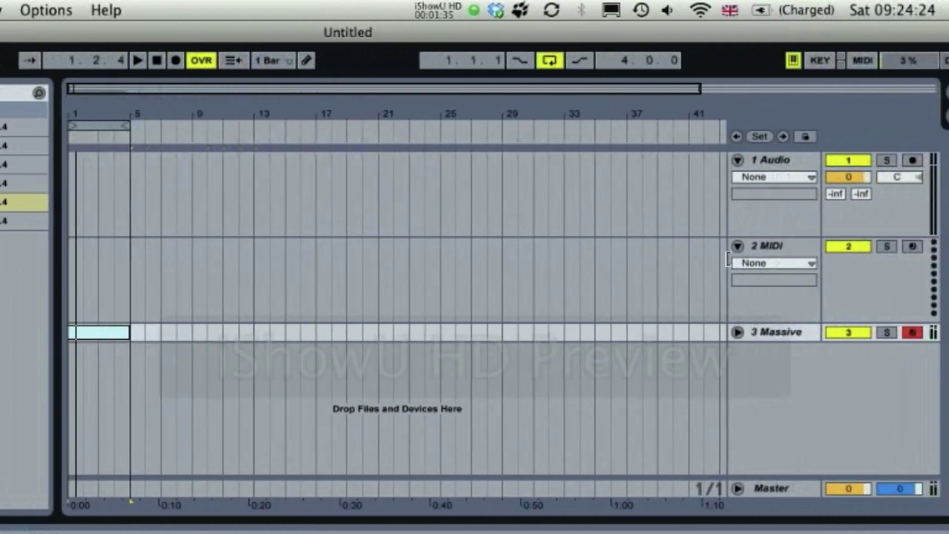
# Step: Delete the empty 2 MIDI track and fold the 1 Audio track
pyautogui.click(697, 244)
pyautogui.click(717, 243)
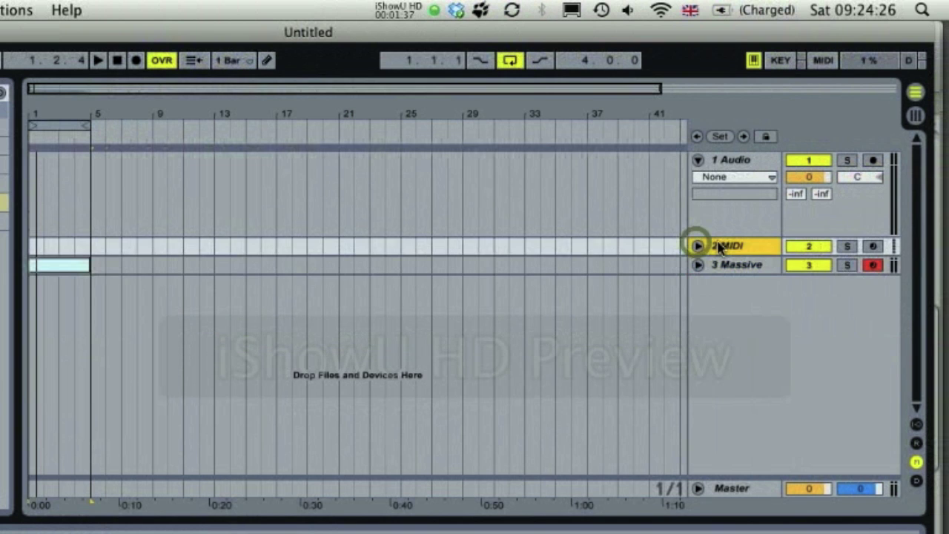
pyautogui.press('Delete')
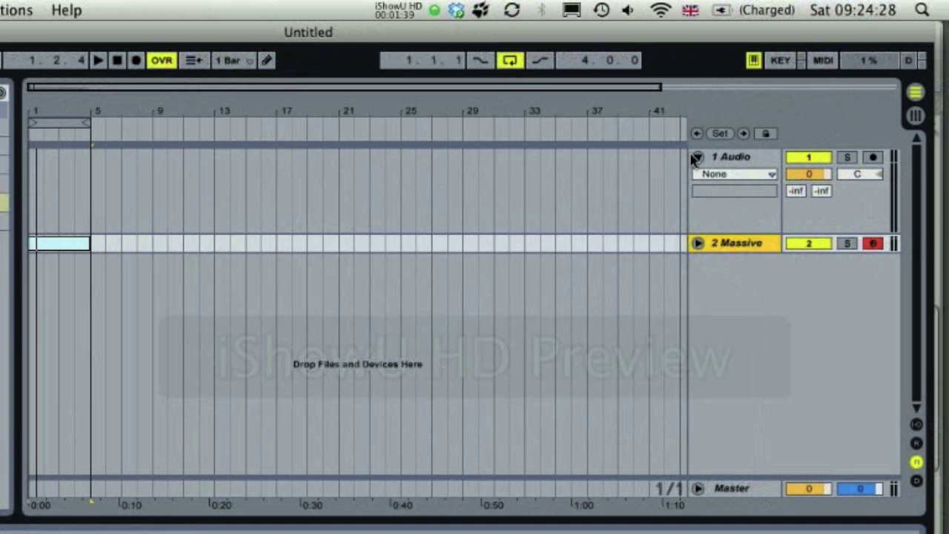
pyautogui.click(708, 160)
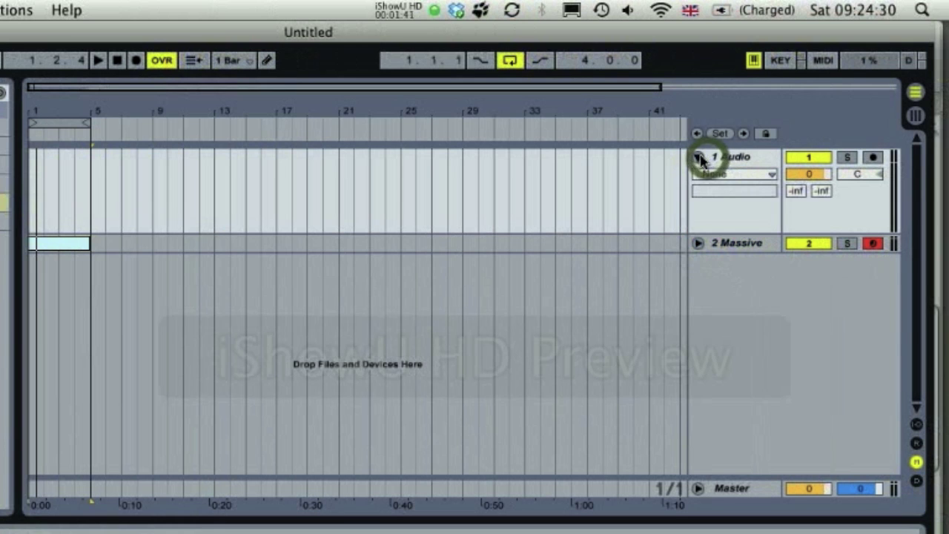
pyautogui.click(698, 158)
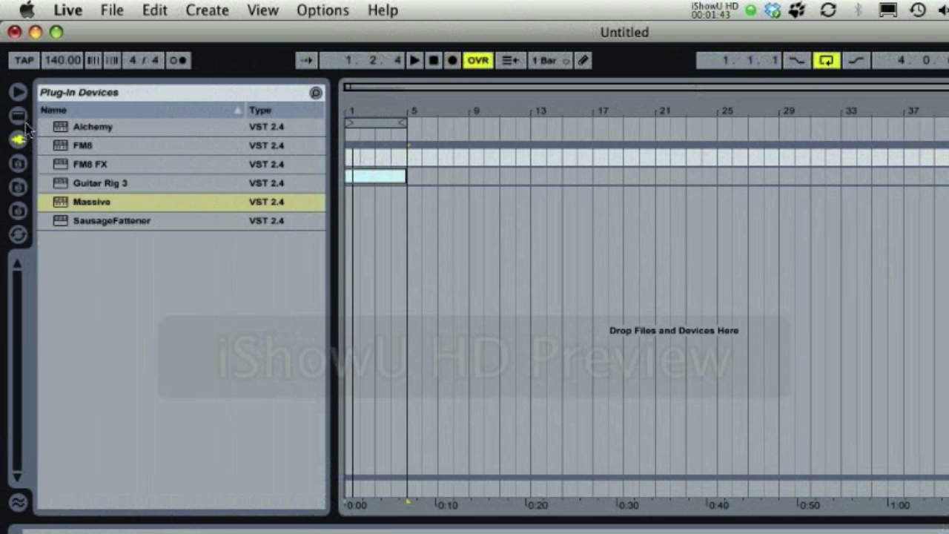
# Step: Look through the Library's sample folders for drum sounds
pyautogui.click(20, 164)
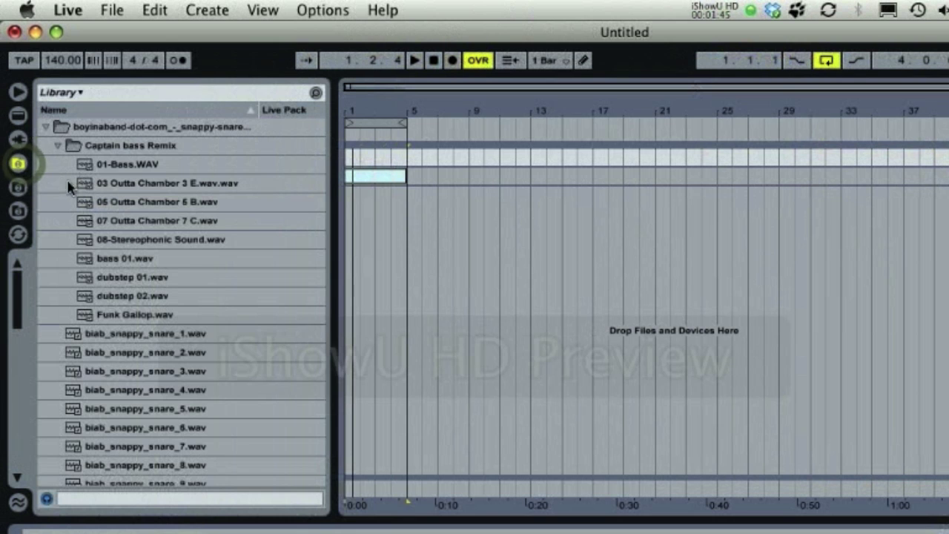
pyautogui.scroll(-15, 141, 342)
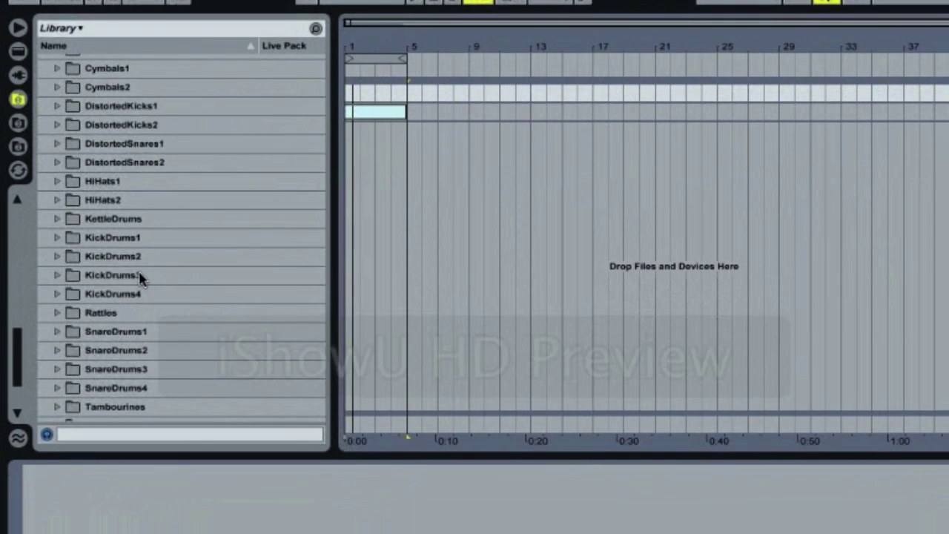
pyautogui.scroll(15, 143, 274)
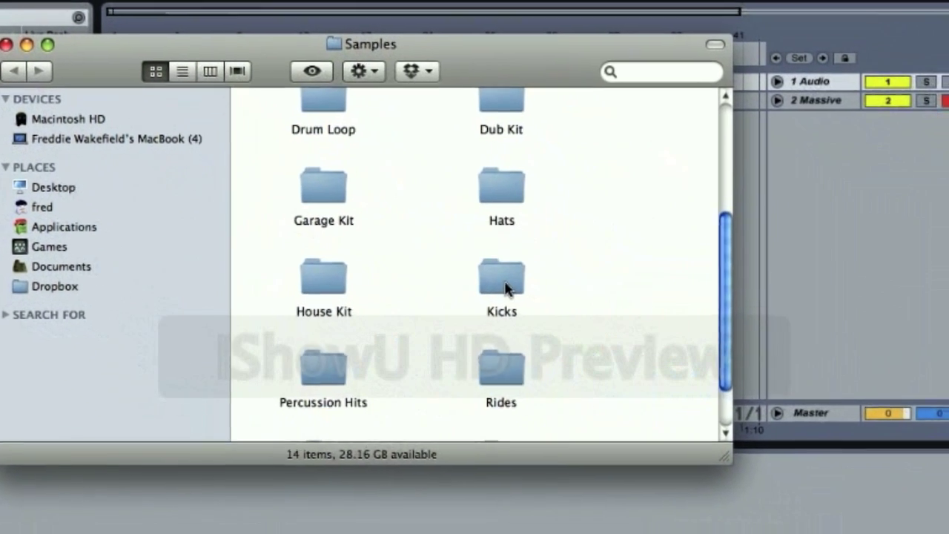
pyautogui.doubleClick(659, 384)
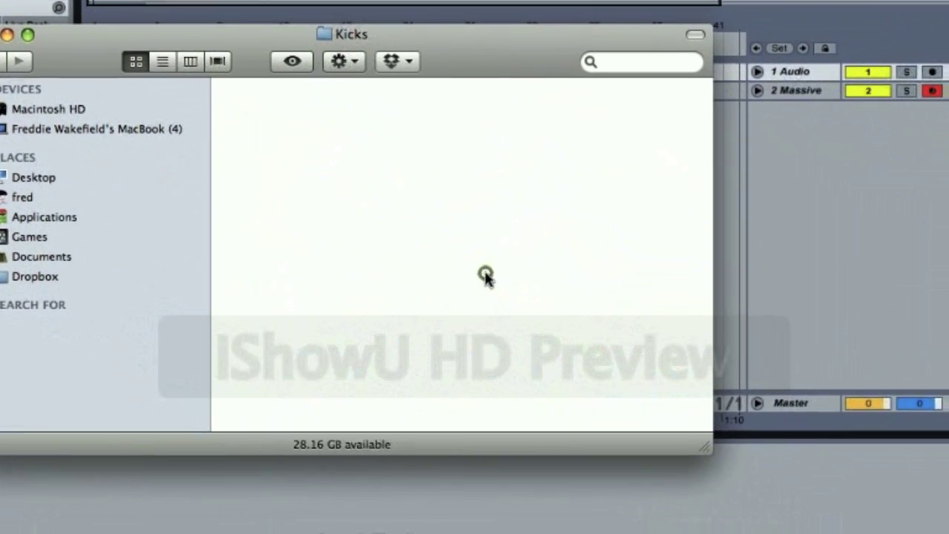
pyautogui.press('super+[')
pyautogui.scroll(-2, 387, 127)
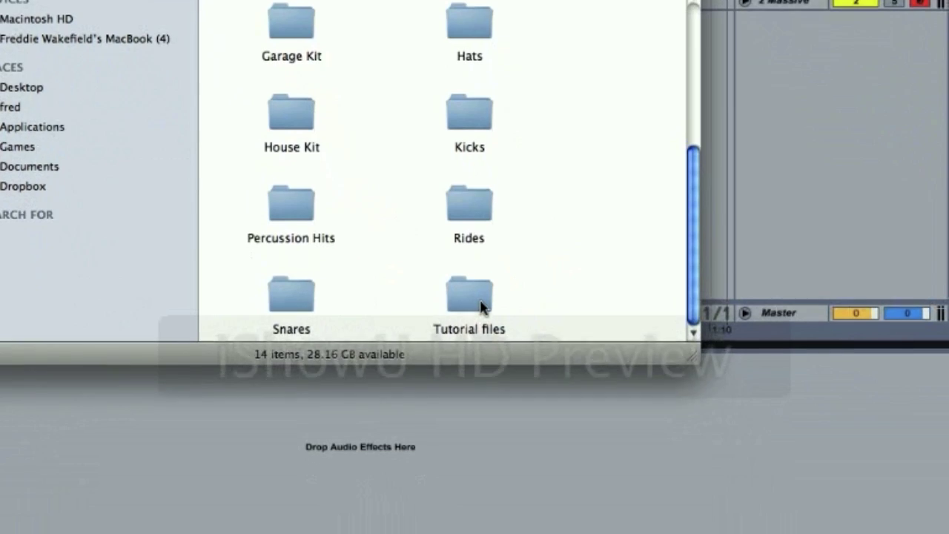
# Step: Open the Imported samples folder of the Dubstep Project, found under Tutorial files, Methods, Dubstep
pyautogui.doubleClick(481, 307)
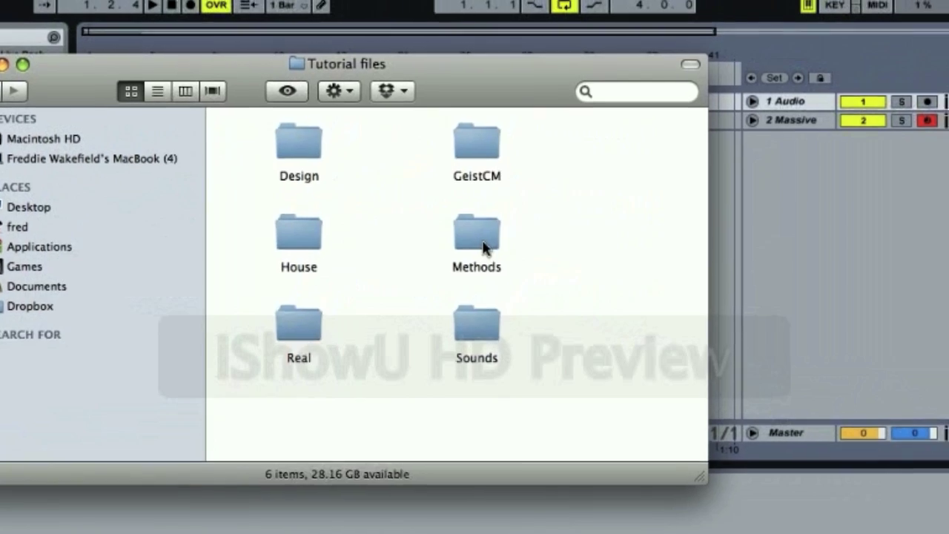
pyautogui.doubleClick(530, 197)
pyautogui.scroll(-3, 542, 314)
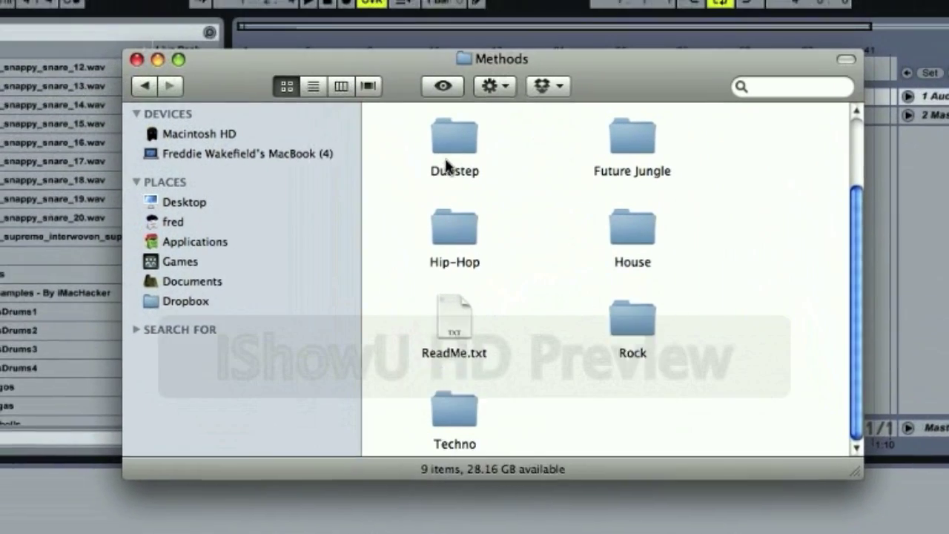
pyautogui.click(286, 92)
pyautogui.doubleClick(468, 193)
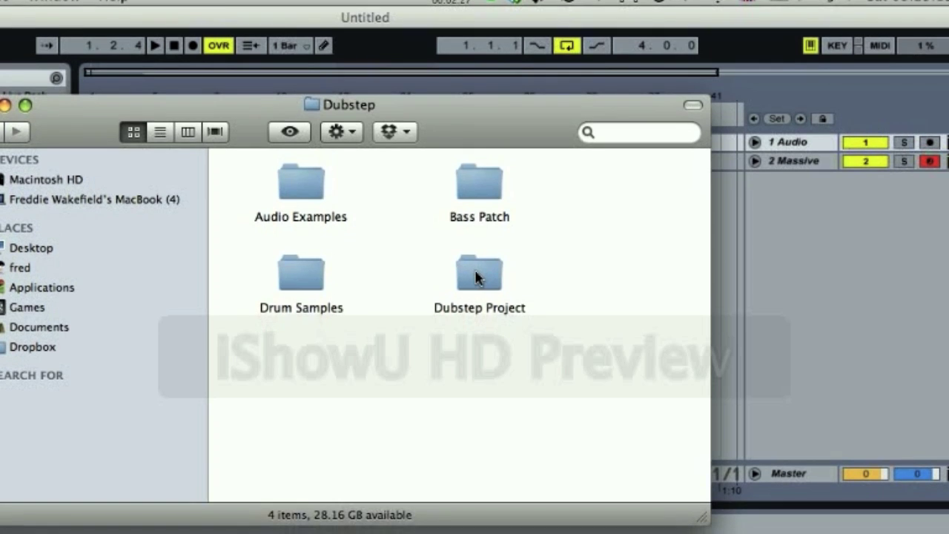
pyautogui.doubleClick(477, 278)
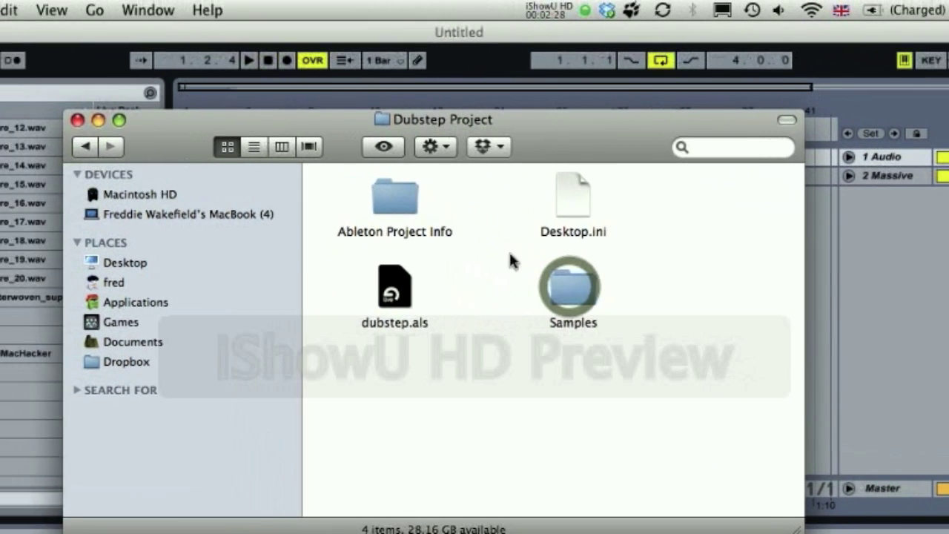
pyautogui.doubleClick(483, 256)
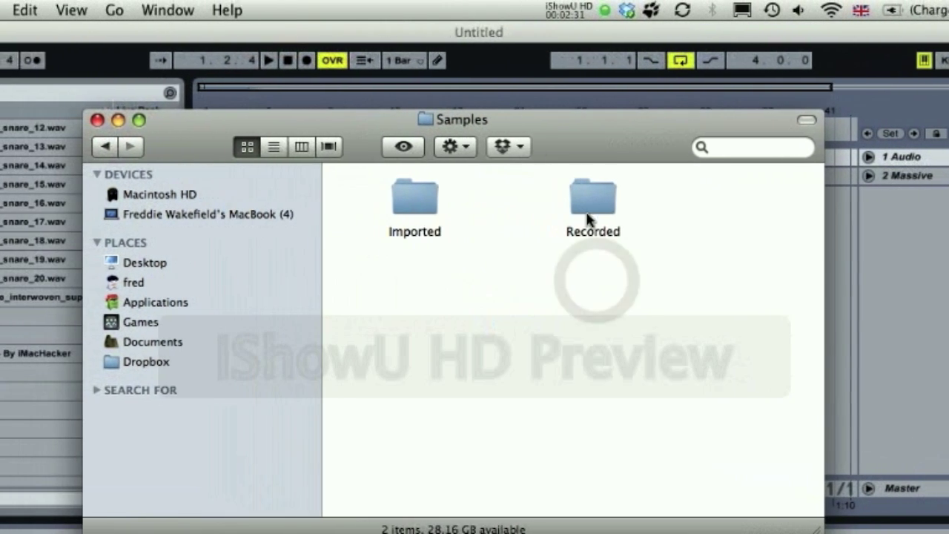
pyautogui.doubleClick(390, 203)
pyautogui.scroll(-3, 408, 445)
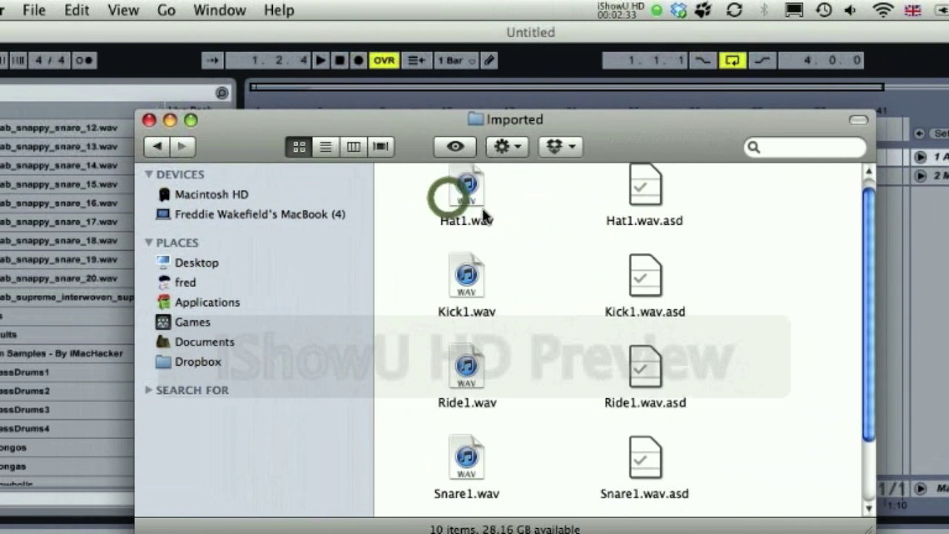
# Step: Preview the Kick1.wav sample in the Imported folder
pyautogui.click(472, 356)
pyautogui.scroll(2, 472, 354)
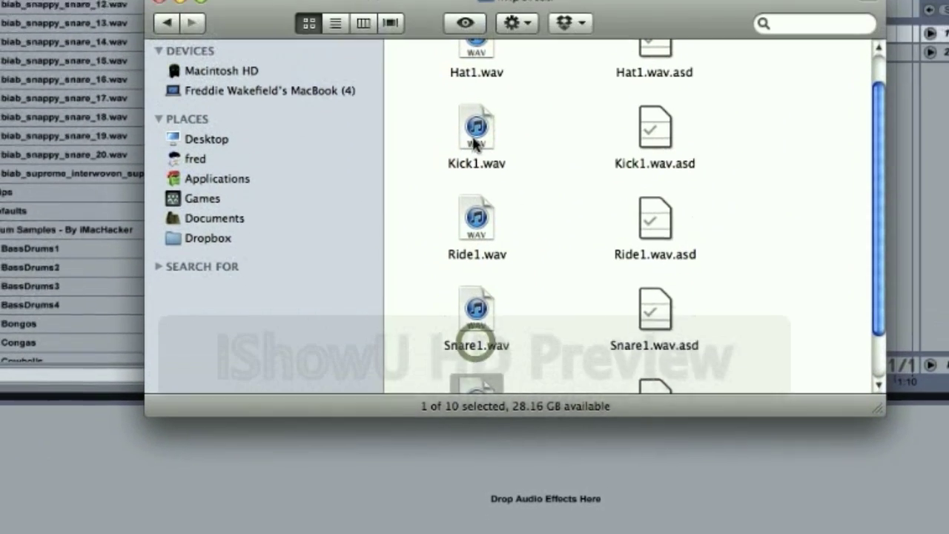
pyautogui.click(469, 147)
pyautogui.press('space')
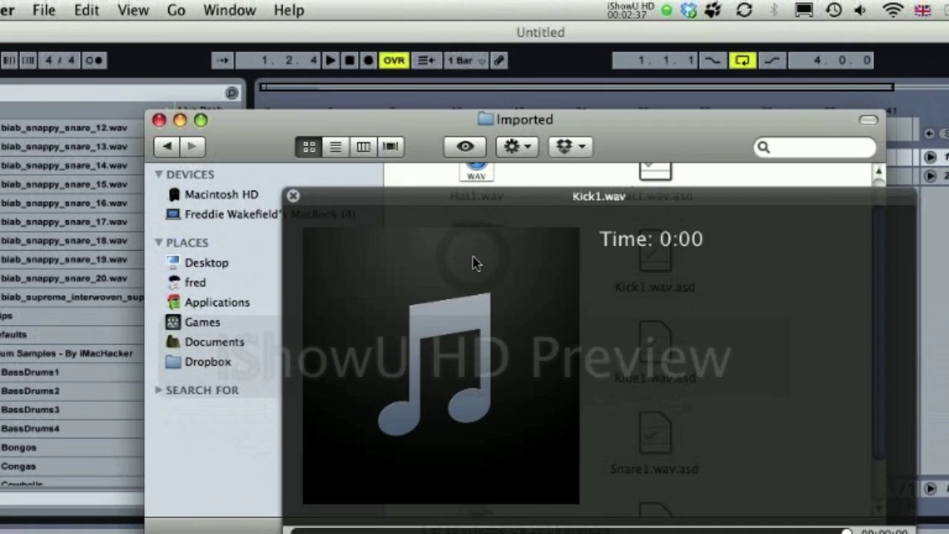
pyautogui.press('space')
# Step: Place Kick1.wav at the start of bar 1 on the 1 Audio track and unfold that track
pyautogui.moveTo(490, 129); pyautogui.dragTo(451, 441)
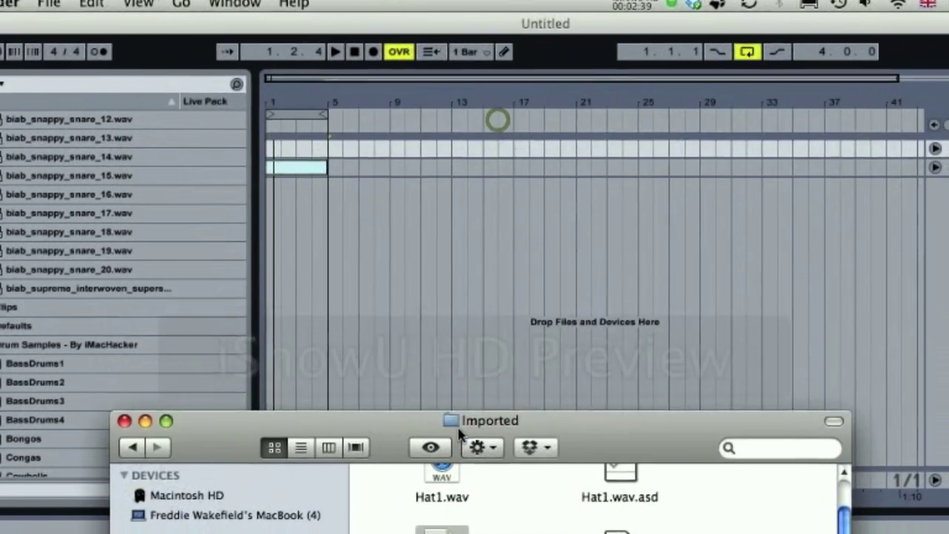
pyautogui.moveTo(474, 330); pyautogui.dragTo(323, 0)
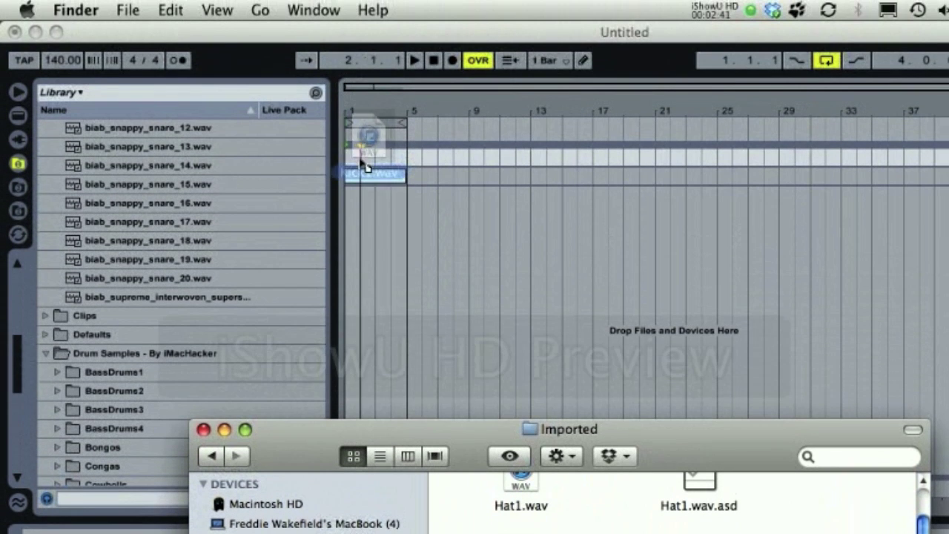
pyautogui.click(364, 109)
pyautogui.moveTo(379, 110); pyautogui.dragTo(494, 281)
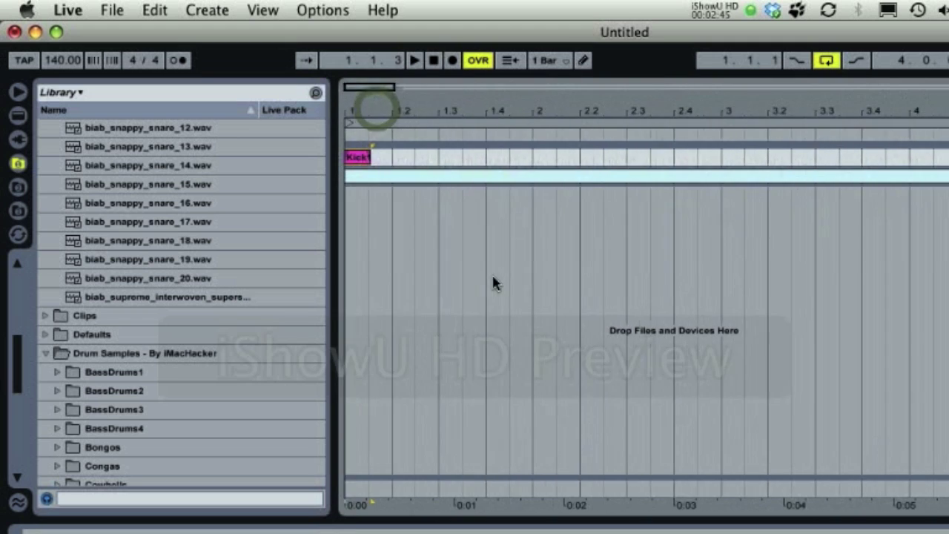
pyautogui.click(699, 158)
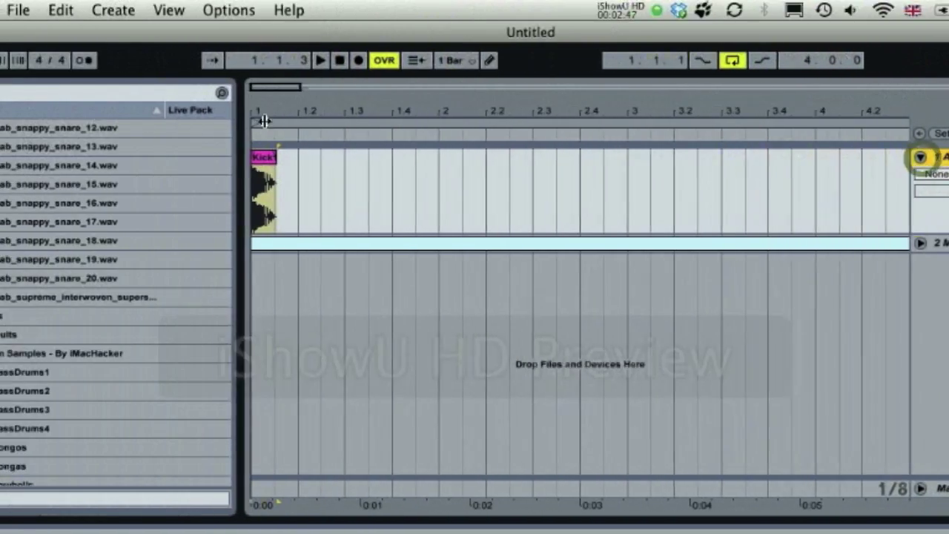
pyautogui.moveTo(42, 110)
pyautogui.mouseDown()
pyautogui.moveTo(47, 123)
pyautogui.moveTo(42, 110)
pyautogui.mouseUp()
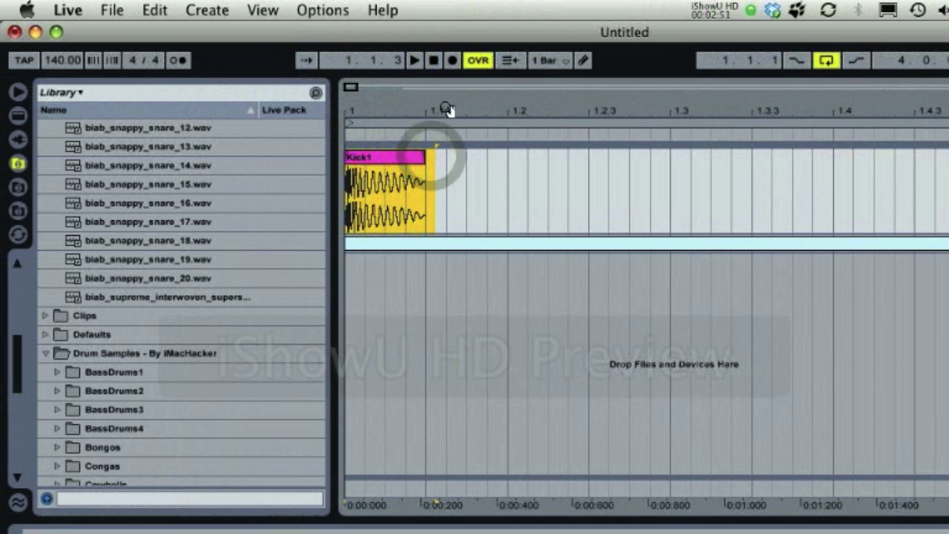
pyautogui.moveTo(447, 109); pyautogui.dragTo(445, 106)
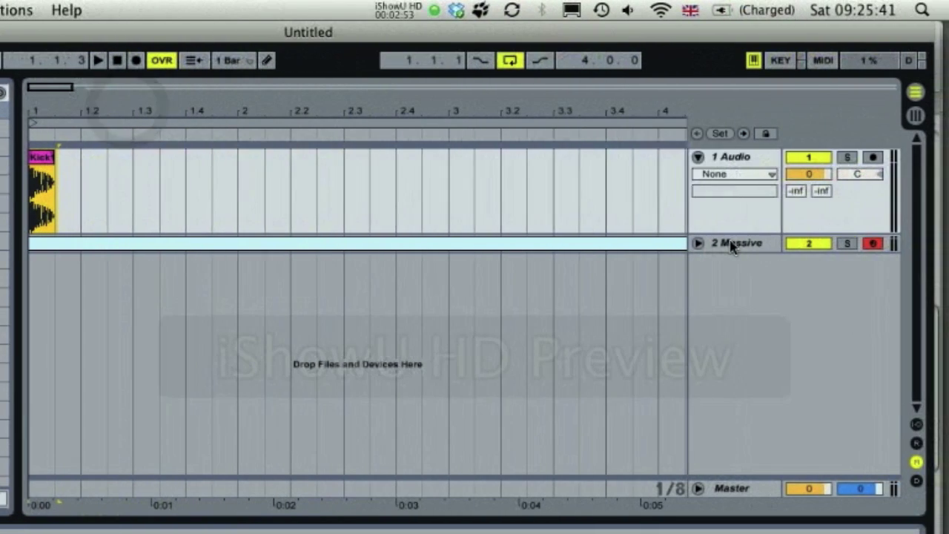
# Step: Add a Compressor from the audio effects to the 2 Massive track and turn on its sidechain
pyautogui.click(730, 246)
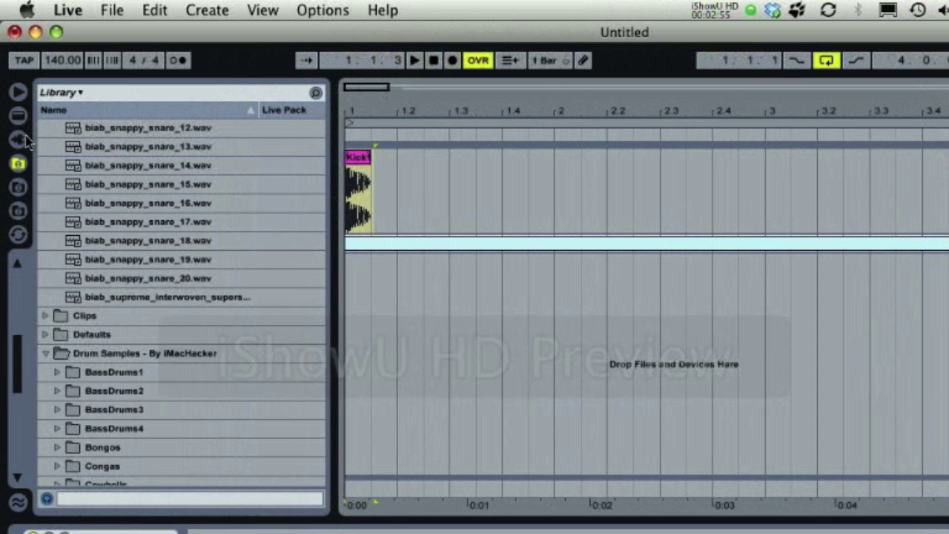
pyautogui.click(19, 117)
pyautogui.click(45, 166)
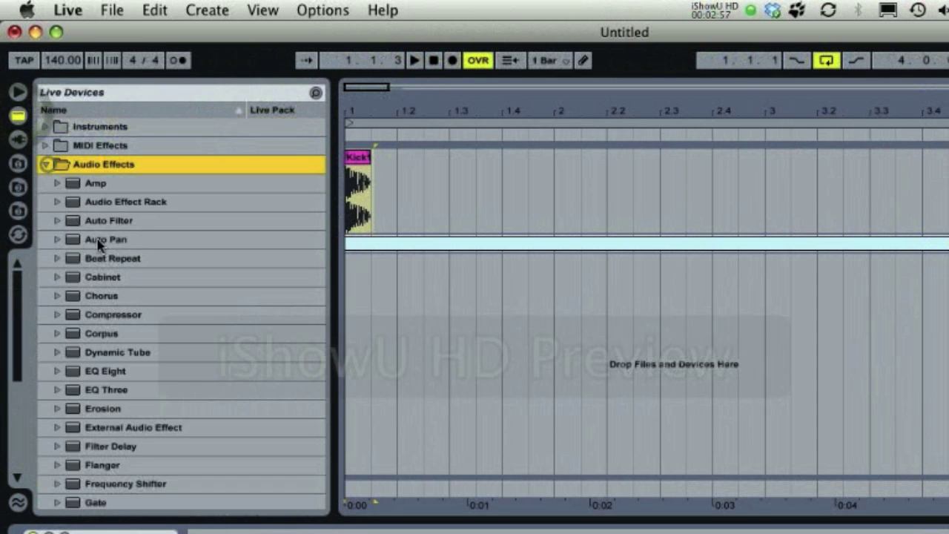
pyautogui.scroll(-10, 89, 249)
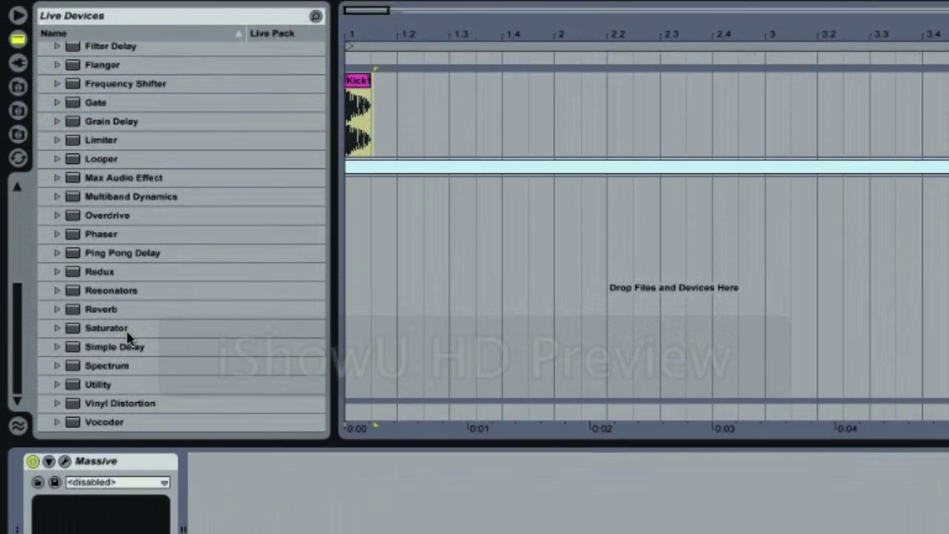
pyautogui.scroll(10, 126, 408)
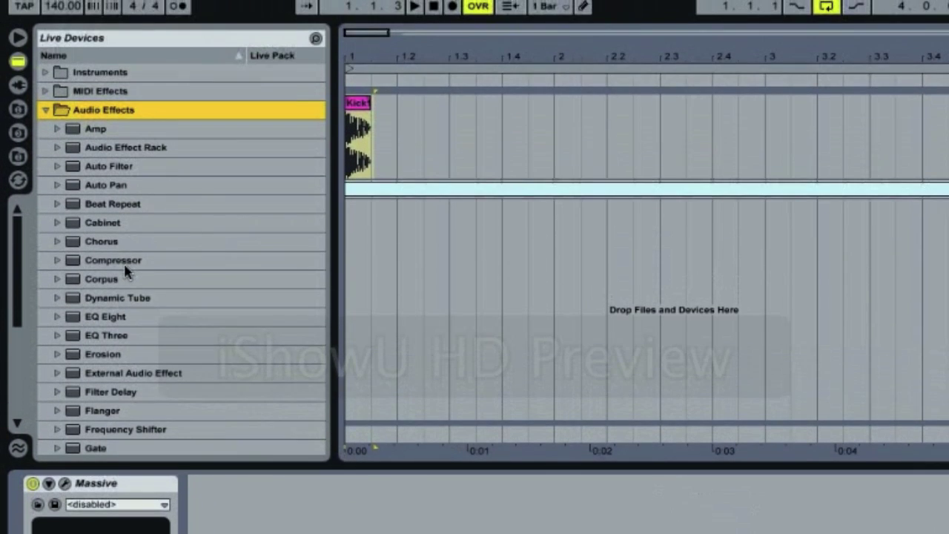
pyautogui.doubleClick(131, 191)
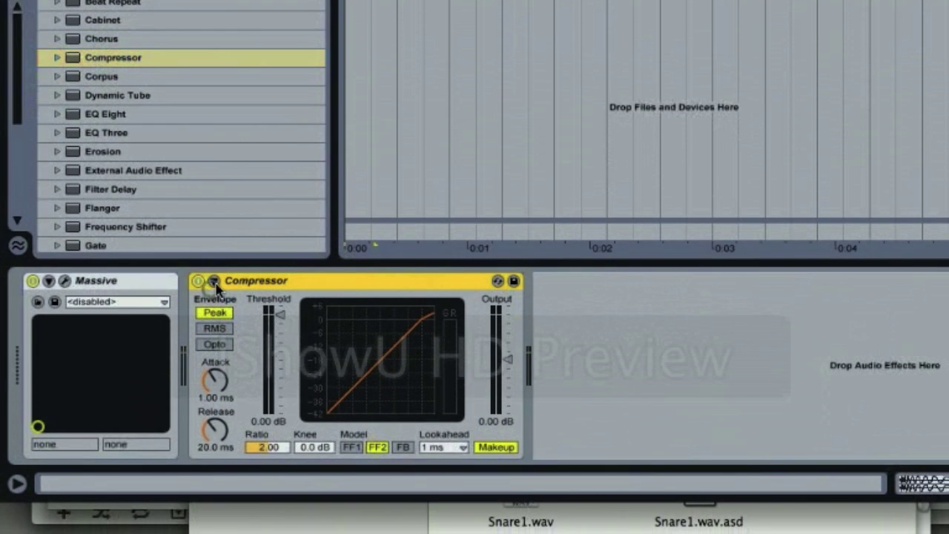
pyautogui.click(213, 281)
pyautogui.click(238, 304)
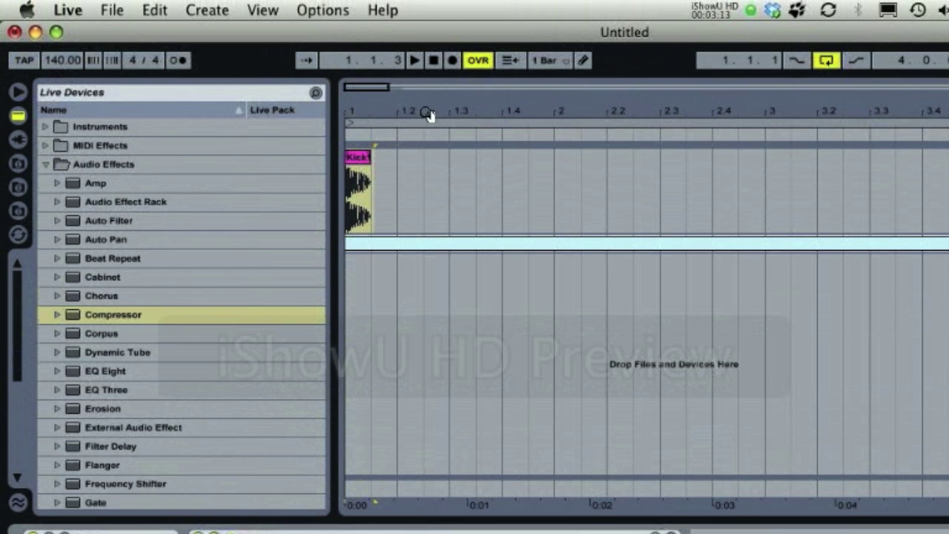
# Step: Duplicate the kick clip onto beats 1.2, 1.3 and 1.4 of the 1 Audio track and select the whole first bar
pyautogui.moveTo(428, 113)
pyautogui.mouseDown()
pyautogui.moveTo(431, 103)
pyautogui.moveTo(398, 106)
pyautogui.mouseUp()
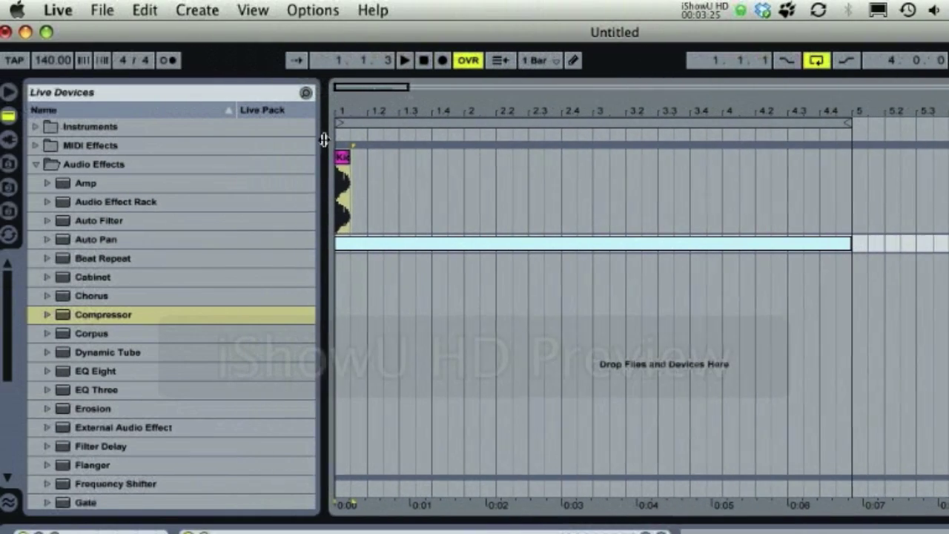
pyautogui.click(344, 156)
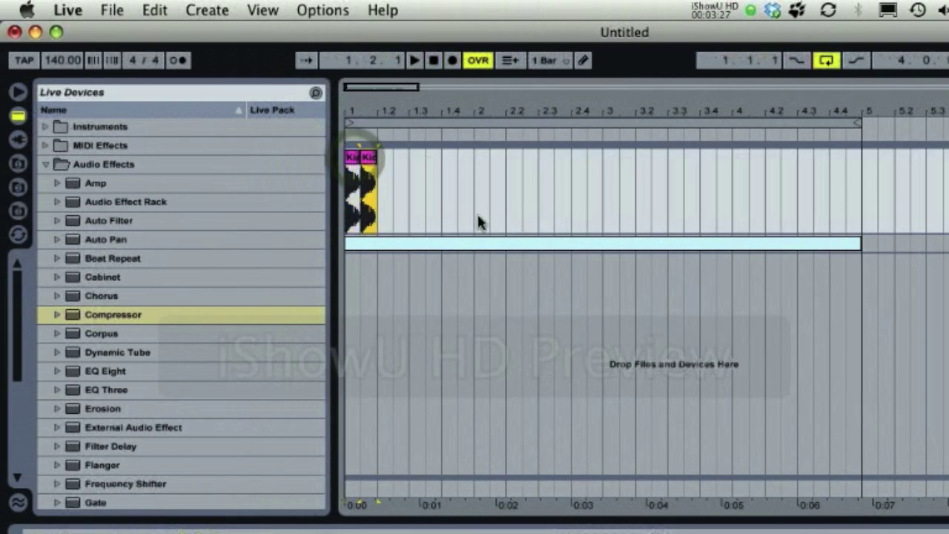
pyautogui.moveTo(385, 164); pyautogui.dragTo(386, 159)
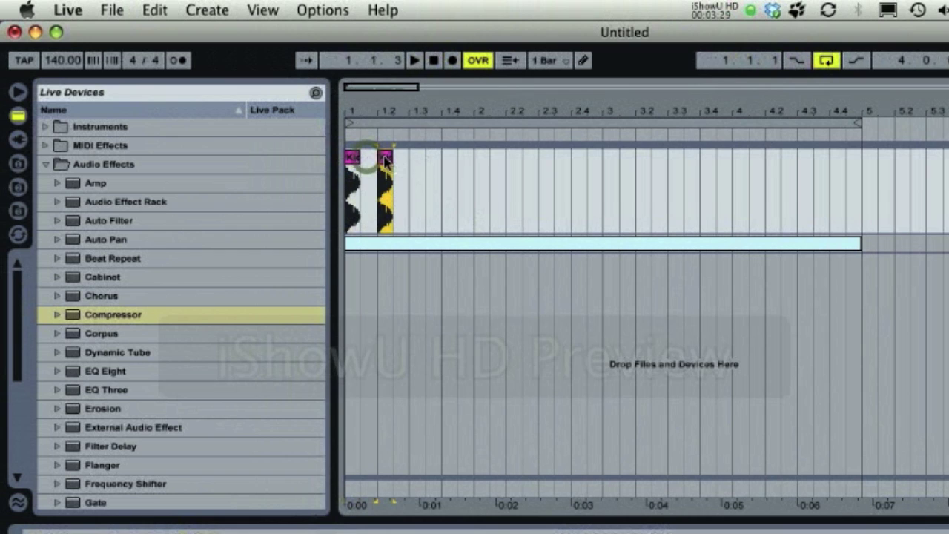
pyautogui.press('super+d')
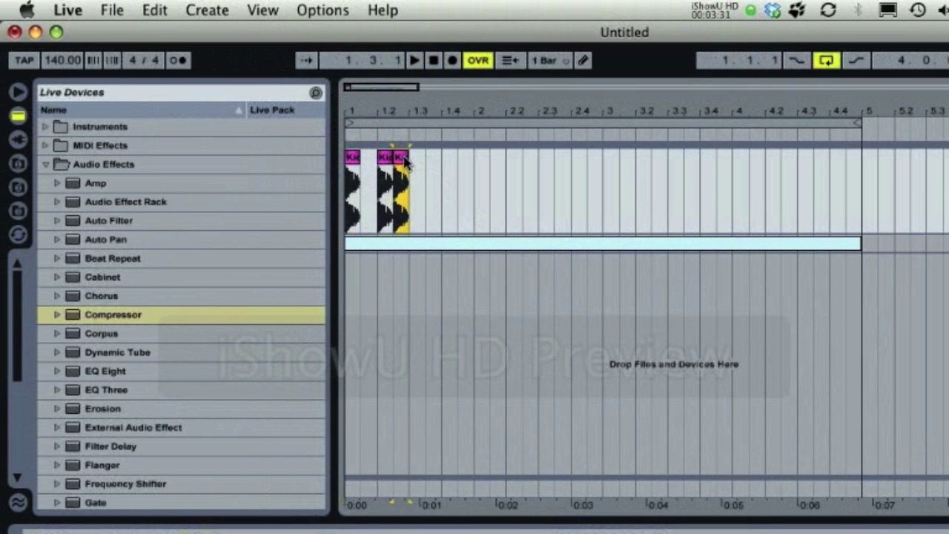
pyautogui.moveTo(420, 160); pyautogui.dragTo(345, 176)
pyautogui.press('super+d')
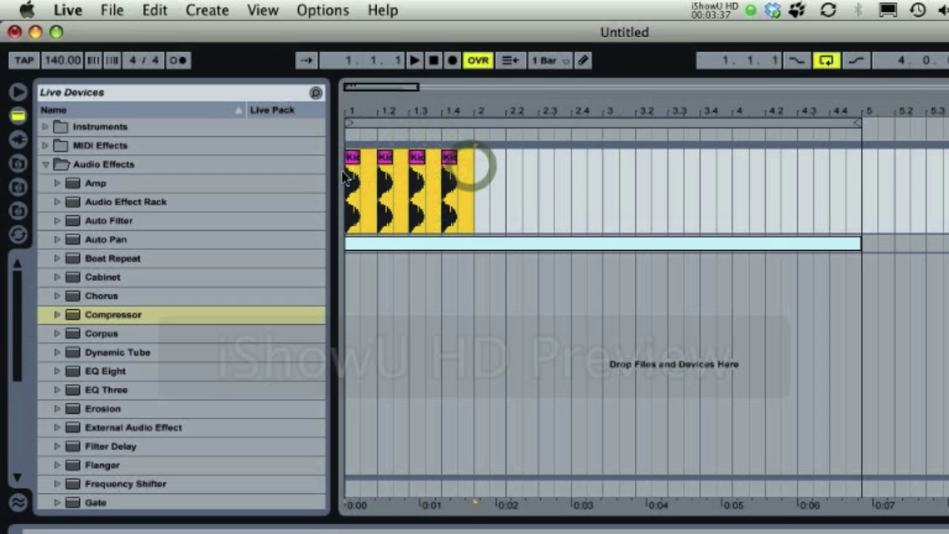
# Step: Duplicate the one-bar kick pattern three times to fill bars 2 to 4, and select the 2 Massive track
pyautogui.press('super+d')
pyautogui.press('super+d')
pyautogui.press('super+d')
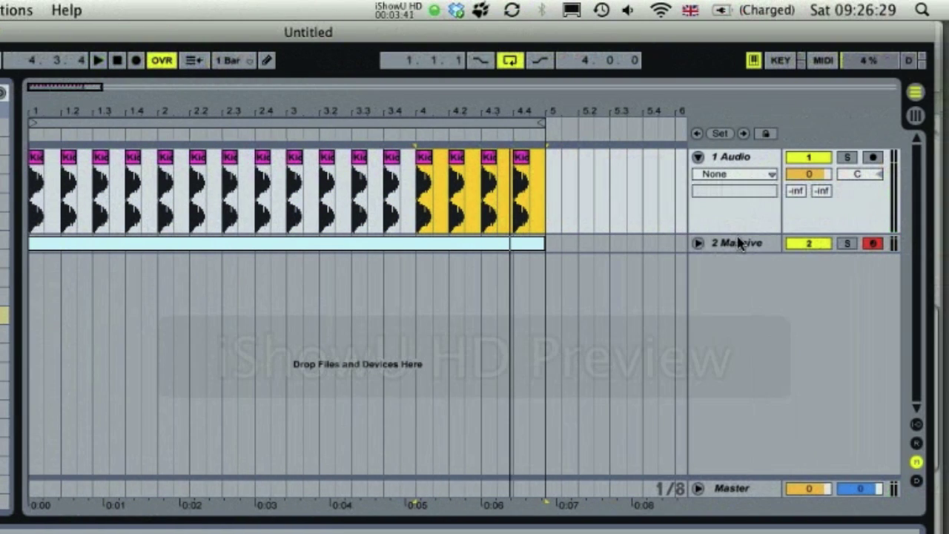
pyautogui.doubleClick(740, 243)
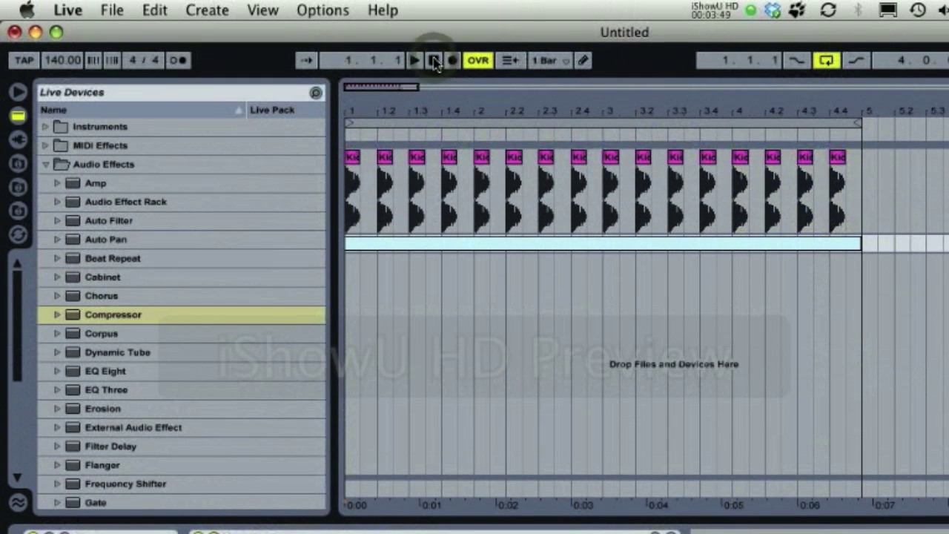
# Step: Collapse the Audio Effects folder, and unfold the Master track and set its volume to -2.4 dB
pyautogui.click(45, 165)
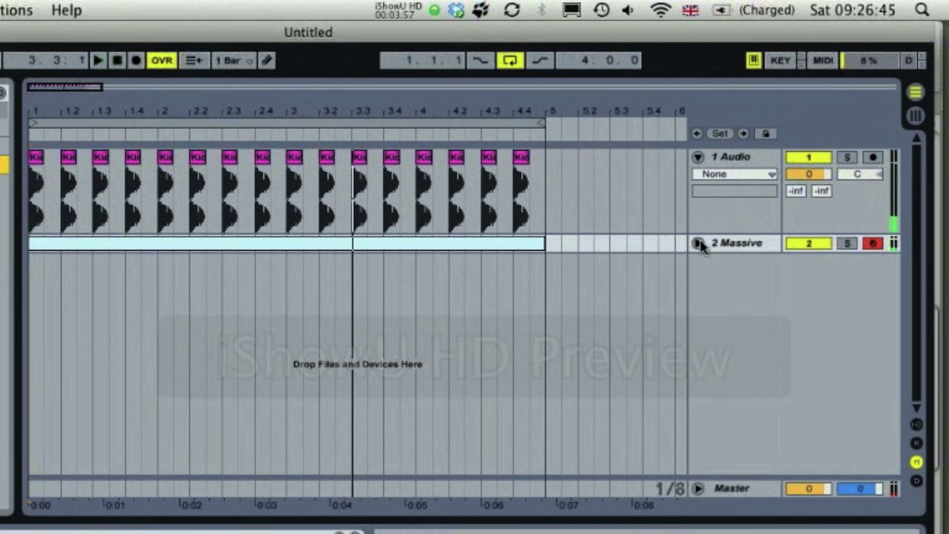
pyautogui.click(698, 243)
pyautogui.click(698, 243)
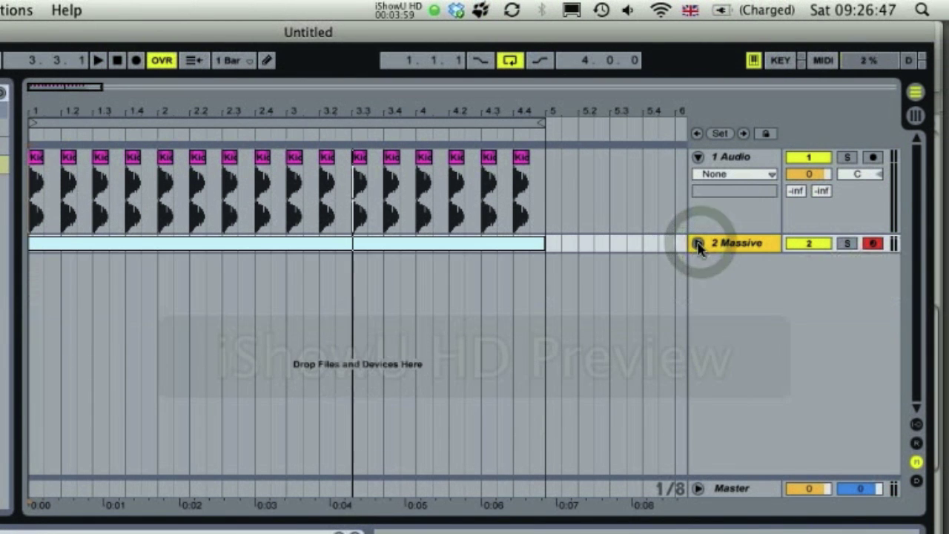
pyautogui.click(698, 488)
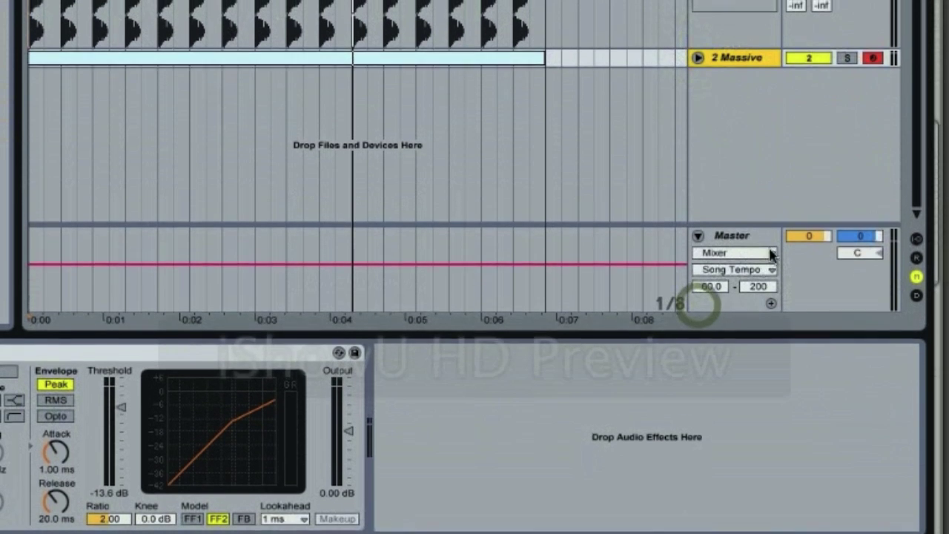
pyautogui.click(808, 223)
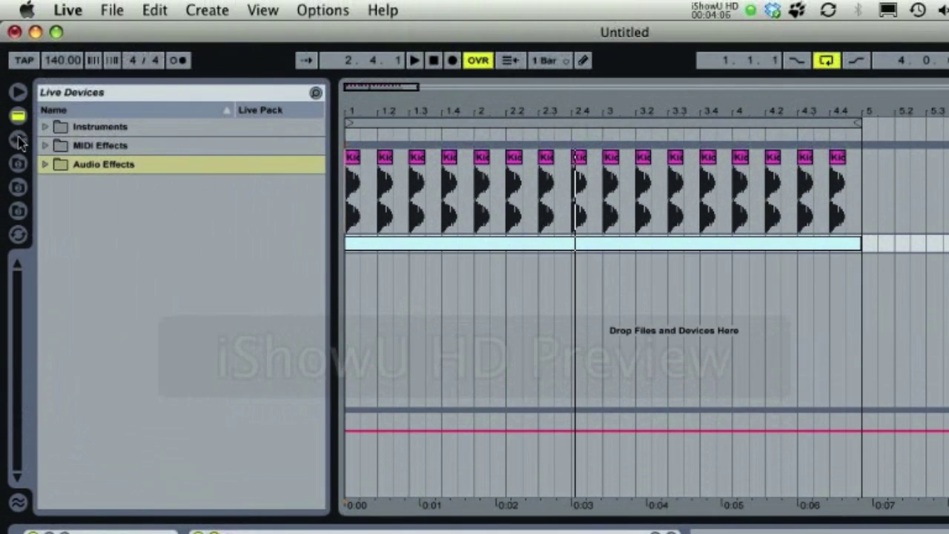
# Step: Add the SausageFattener plug-in to the 2 Massive track and move its window clear of the arrangement clips
pyautogui.click(17, 140)
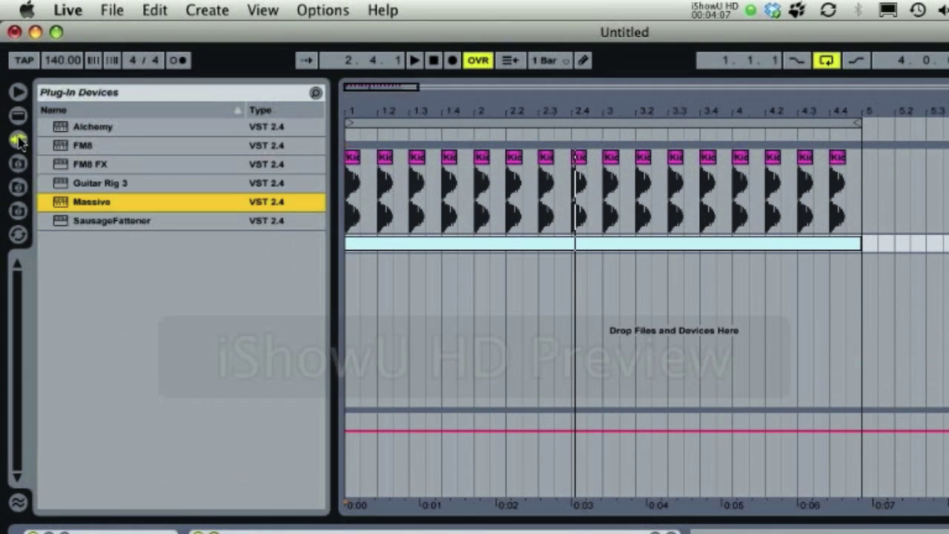
pyautogui.doubleClick(123, 226)
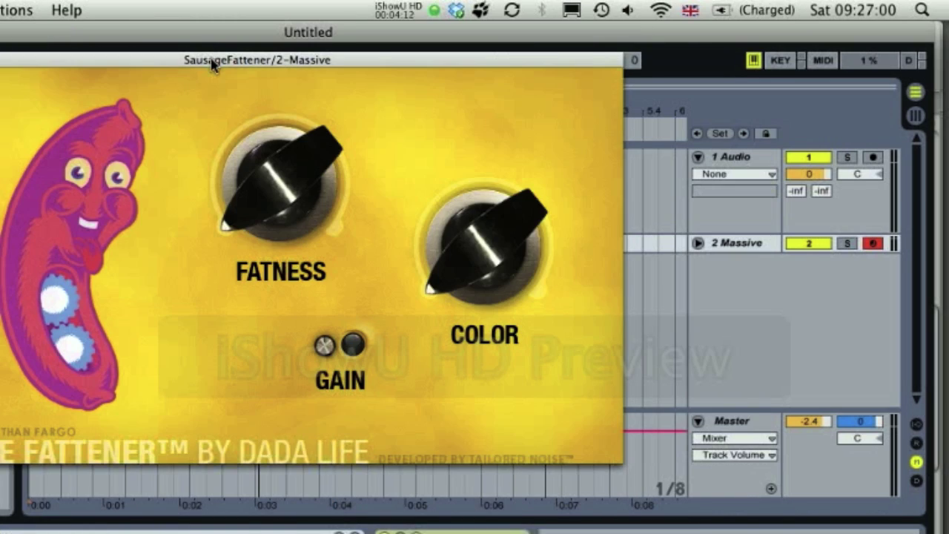
pyautogui.moveTo(529, 54); pyautogui.dragTo(604, 397)
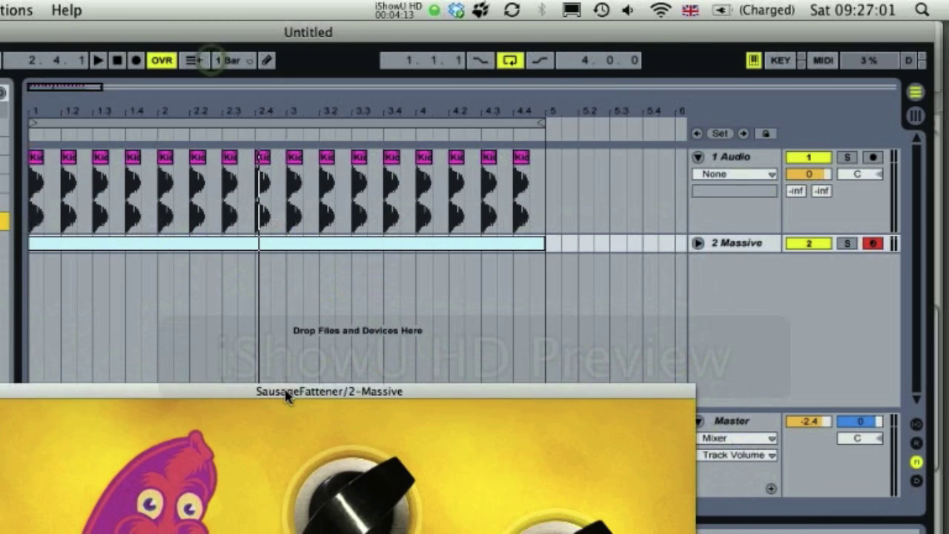
pyautogui.moveTo(312, 394); pyautogui.dragTo(430, 107)
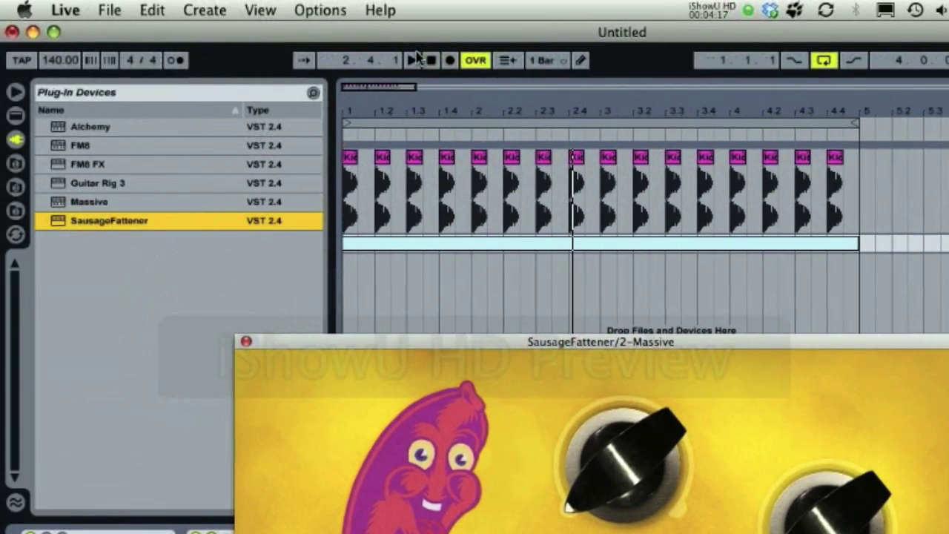
# Step: Stop playback, raise SausageFattener's Fatness to 31 %, and bring it back down to 0 % to compare the sound
pyautogui.click(430, 60)
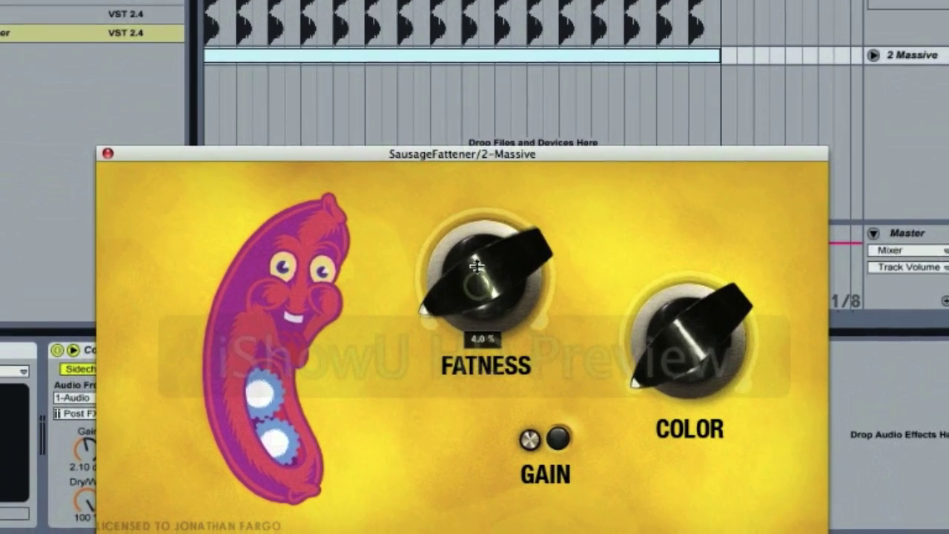
pyautogui.moveTo(488, 314); pyautogui.dragTo(474, 199)
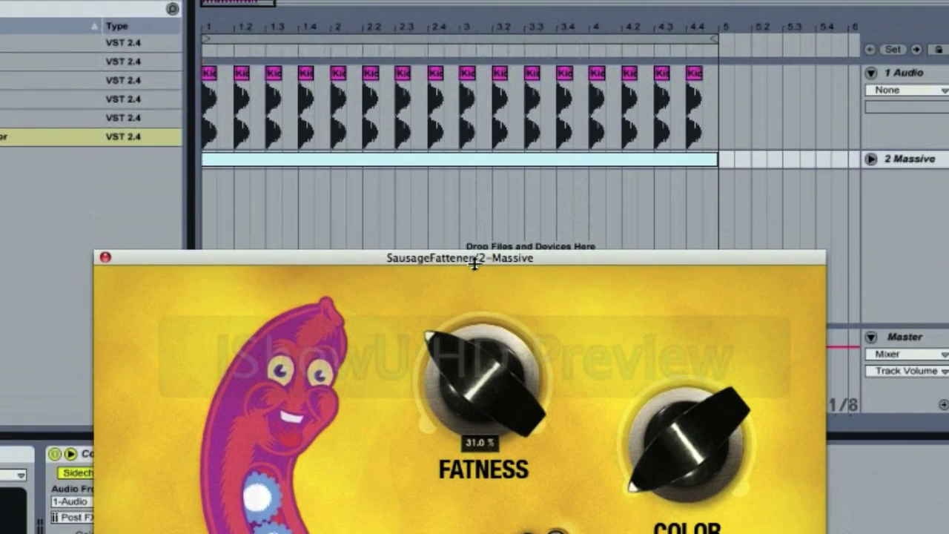
pyautogui.moveTo(474, 263); pyautogui.dragTo(474, 269)
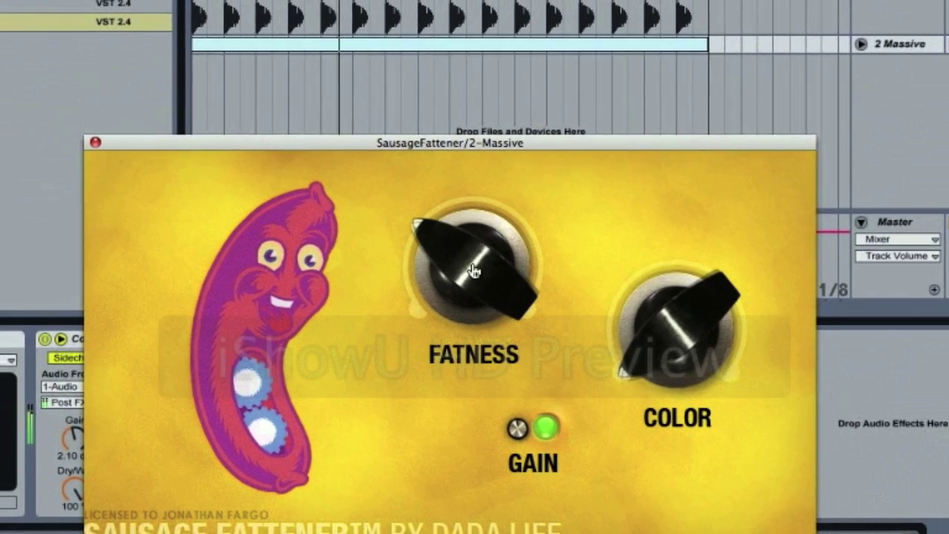
pyautogui.moveTo(482, 276); pyautogui.dragTo(473, 457)
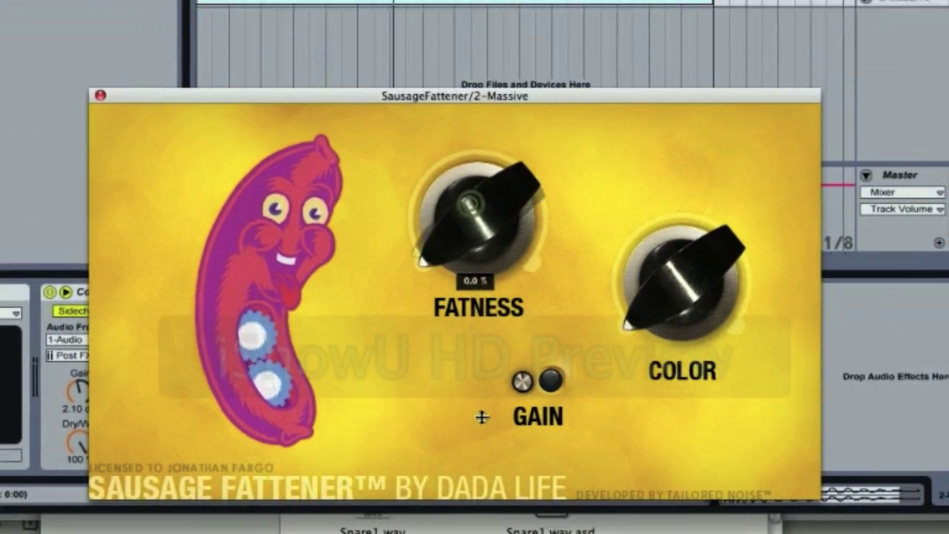
# Step: Try SausageFattener on the bass with Fatness at 27 % and Color at 44 %
pyautogui.moveTo(481, 416); pyautogui.dragTo(574, 511)
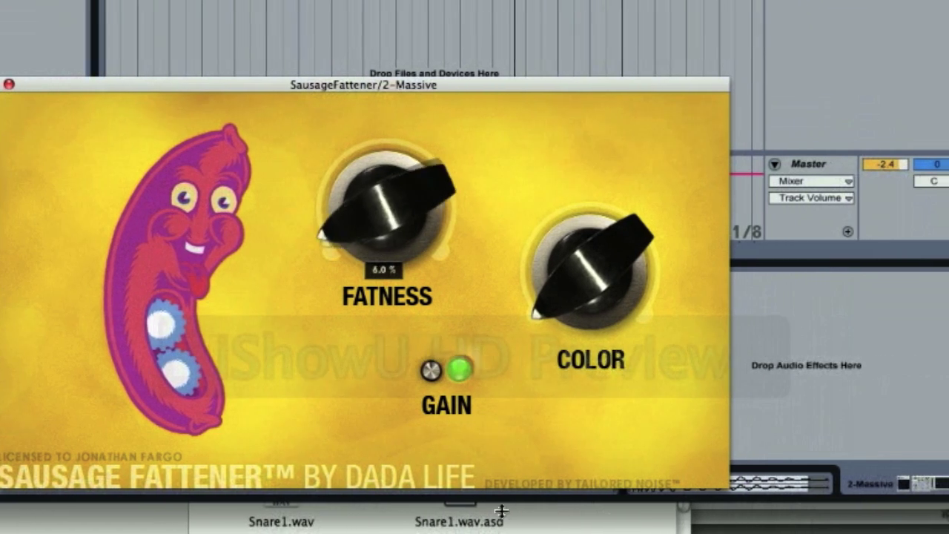
pyautogui.moveTo(502, 510); pyautogui.dragTo(516, 525)
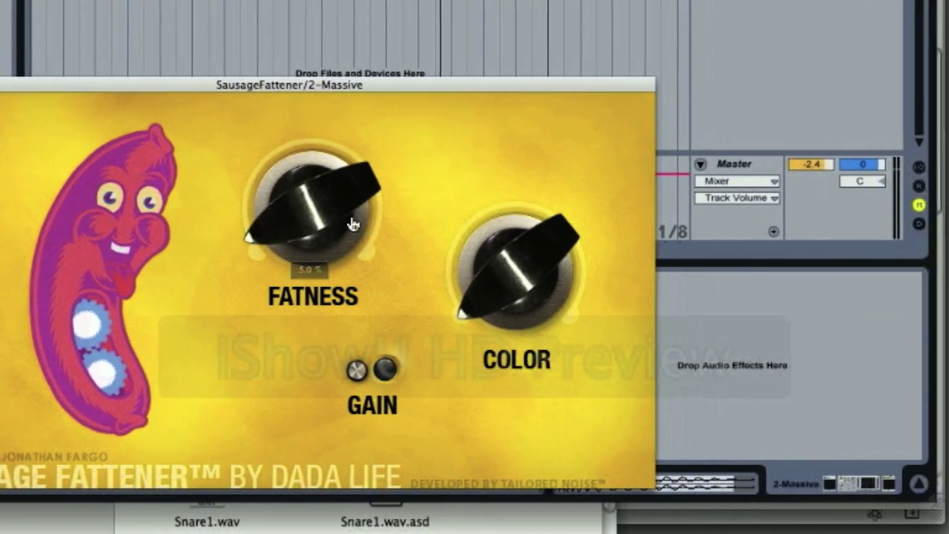
pyautogui.moveTo(353, 224); pyautogui.dragTo(314, 123)
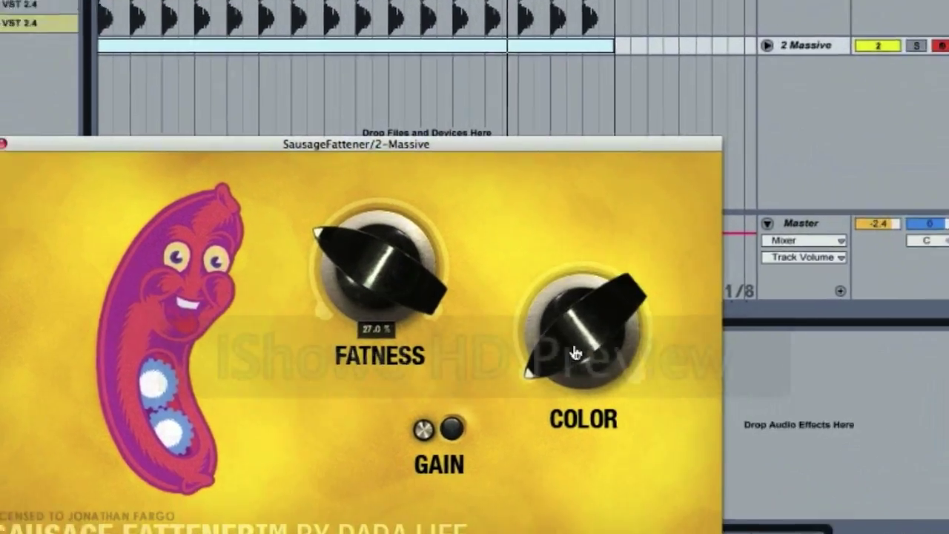
pyautogui.moveTo(575, 353); pyautogui.dragTo(515, 318)
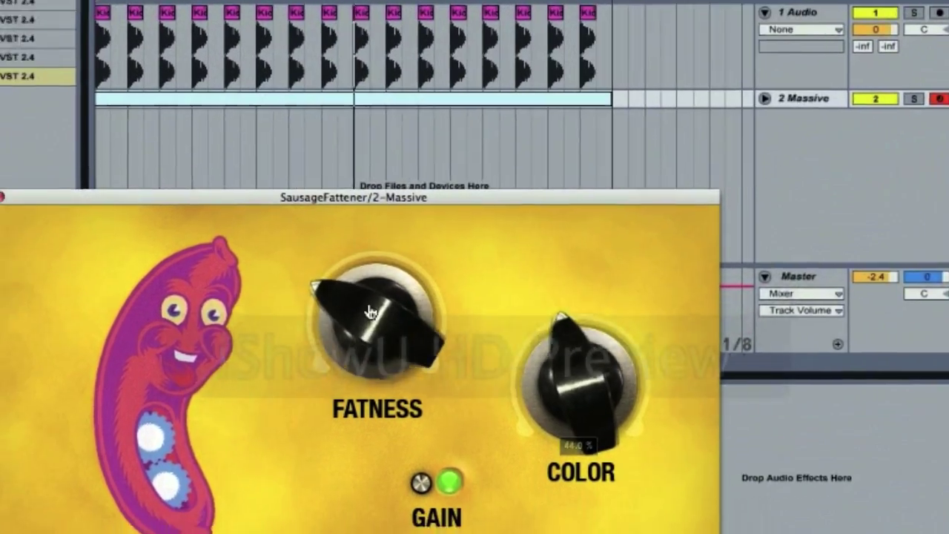
# Step: Set SausageFattener's Fatness to 56 % and Color to 52 %, and close the plug-in window
pyautogui.moveTo(371, 311); pyautogui.dragTo(355, 194)
pyautogui.moveTo(584, 393); pyautogui.dragTo(585, 177)
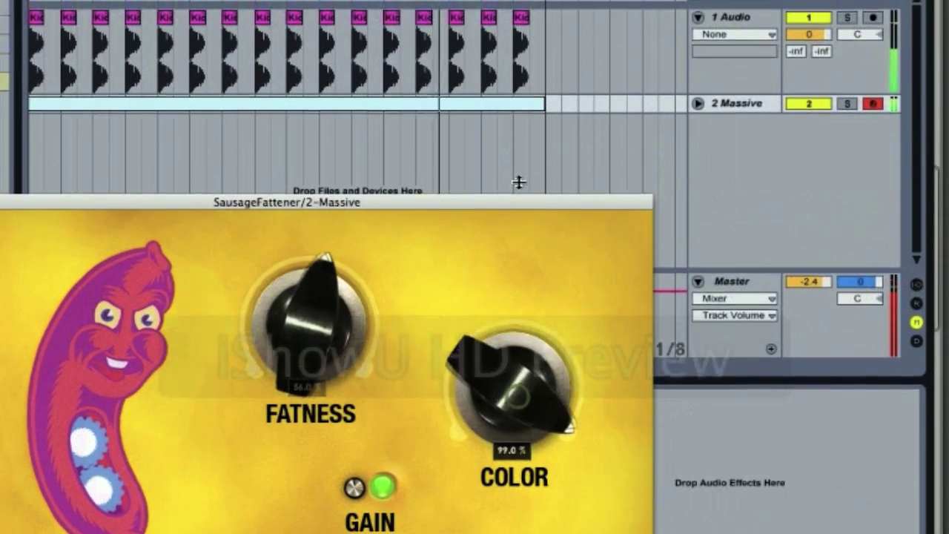
pyautogui.moveTo(512, 382); pyautogui.dragTo(534, 373)
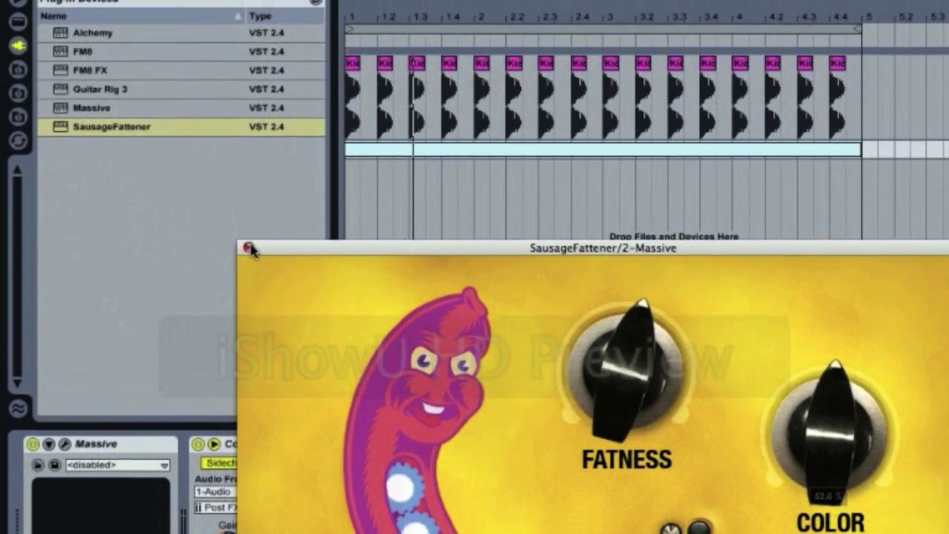
pyautogui.click(250, 248)
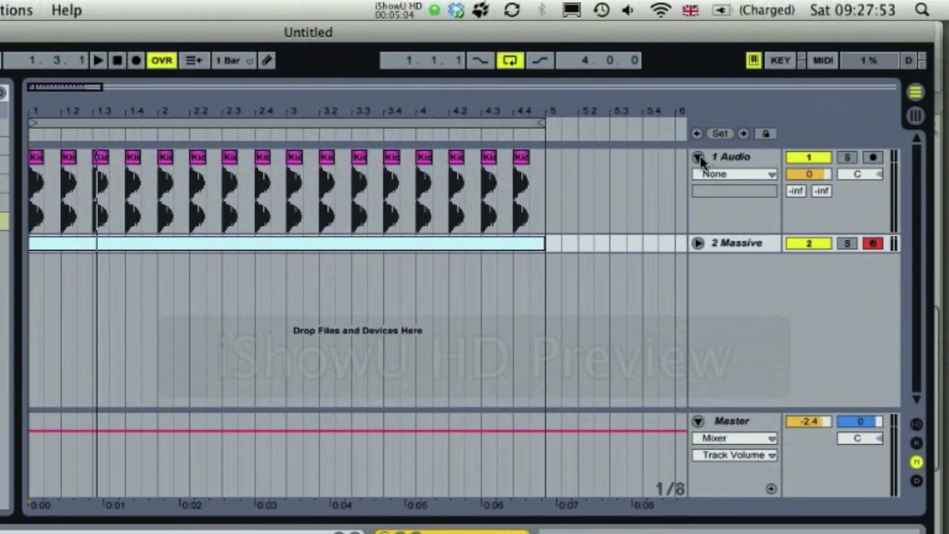
# Step: Fold the 1 Audio track and collapse the SausageFattener, Compressor and Massive devices on the 2 Massive track
pyautogui.click(702, 91)
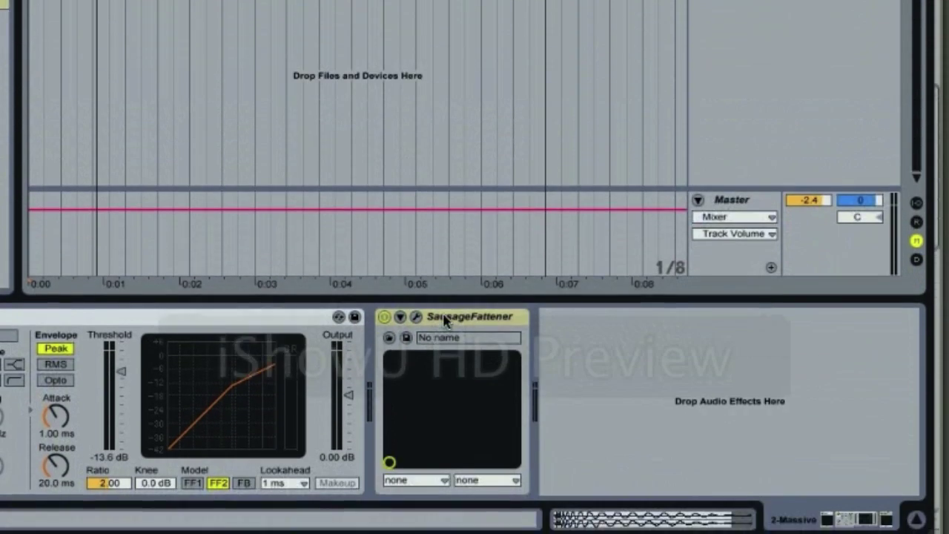
pyautogui.doubleClick(442, 319)
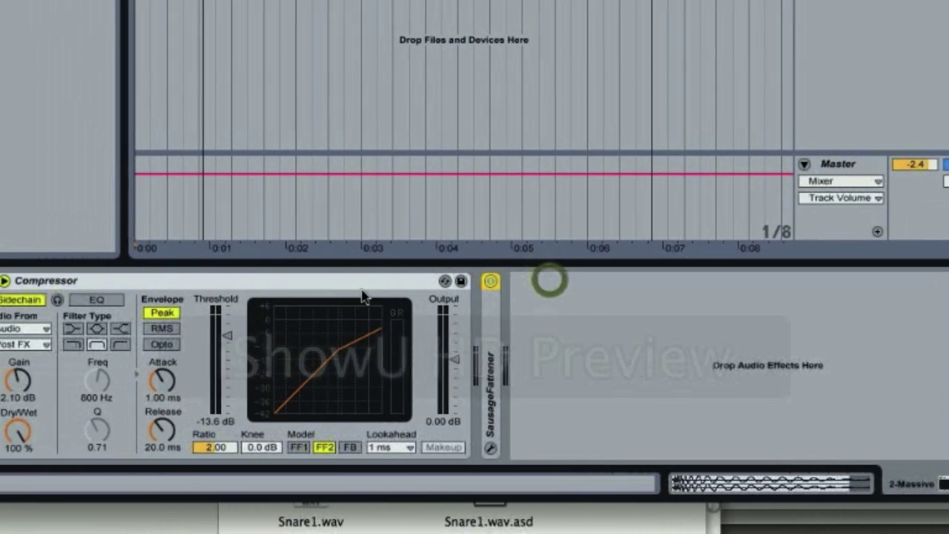
pyautogui.doubleClick(362, 281)
pyautogui.doubleClick(97, 282)
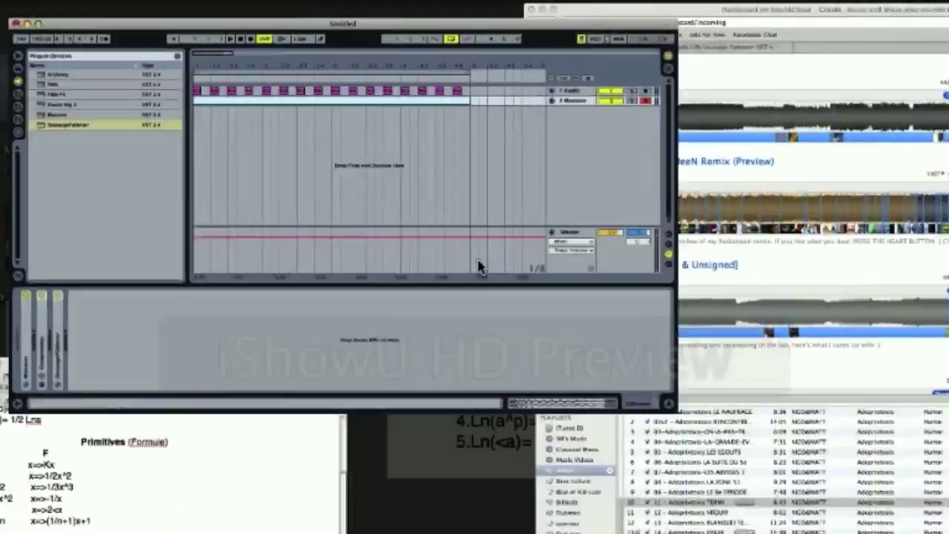
# Step: Switch to the open text document and follow its freakshare.com link to the Sausage Fattener installer in Safari
pyautogui.click(478, 267)
pyautogui.press('F3')
pyautogui.click(293, 420)
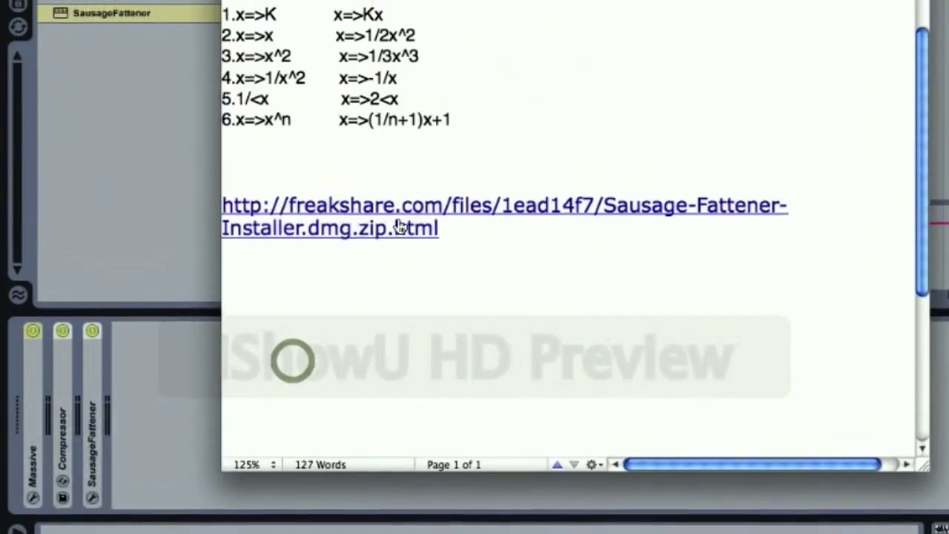
pyautogui.click(399, 226)
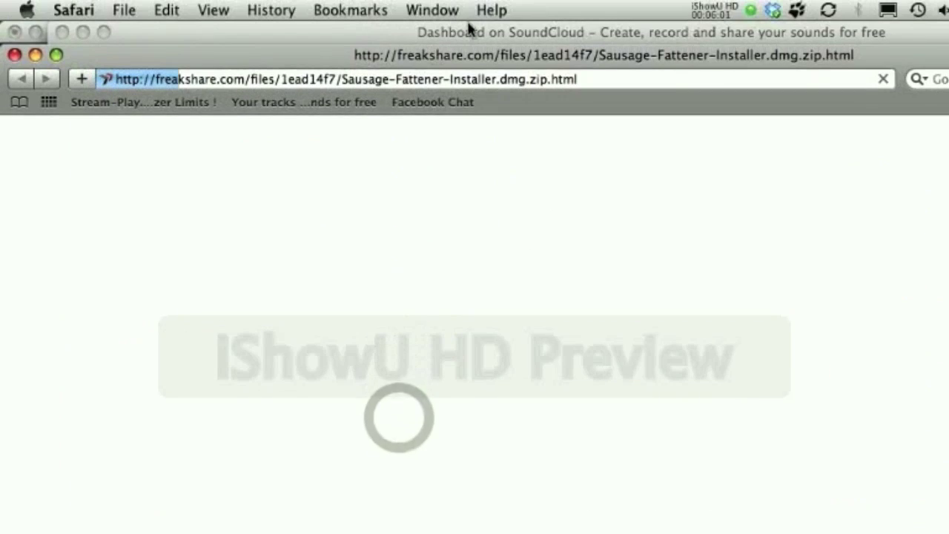
# Step: Download Sausage-Fattener-Installer.dmg.zip with the limited free option, dismissing the pop-up ad and moving the Downloads window aside
pyautogui.moveTo(480, 63); pyautogui.dragTo(526, 39)
pyautogui.scroll(-3, 550, 269)
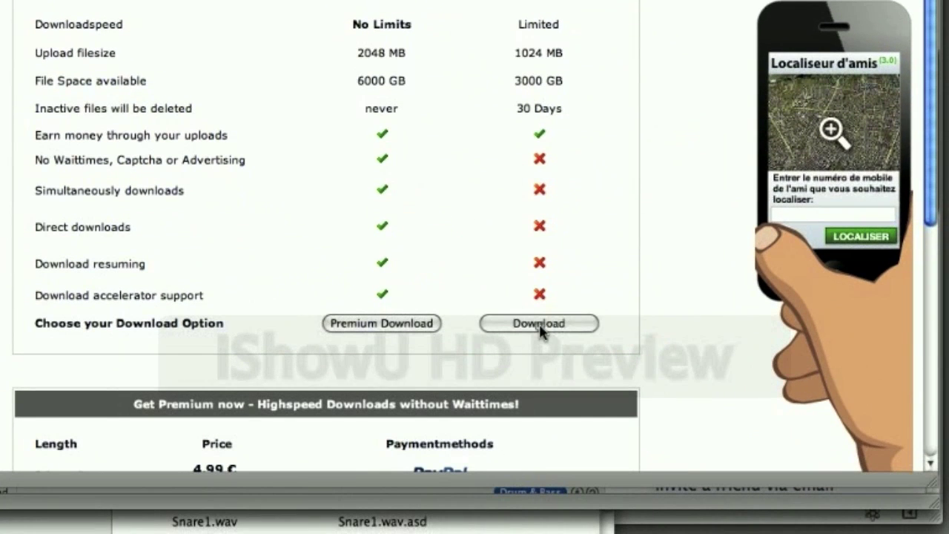
pyautogui.click(540, 332)
pyautogui.click(356, 159)
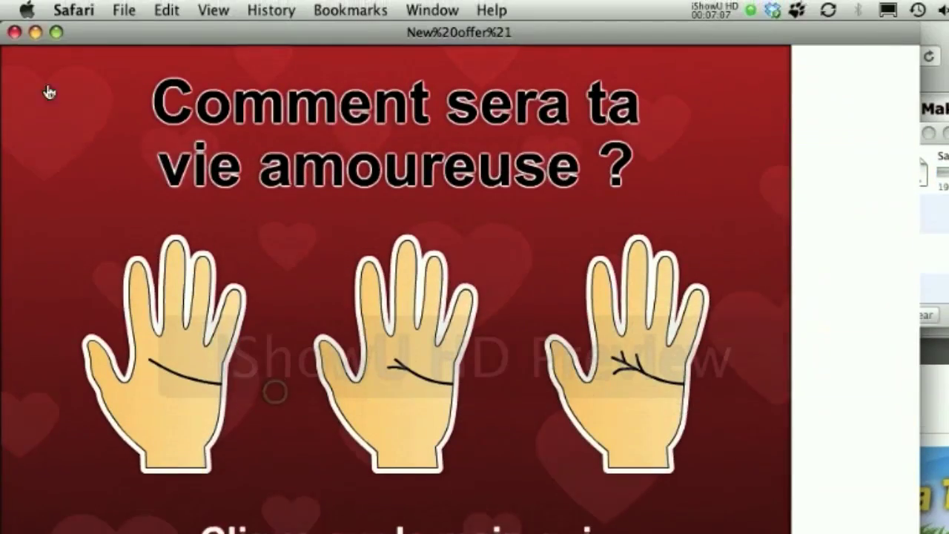
pyautogui.click(13, 34)
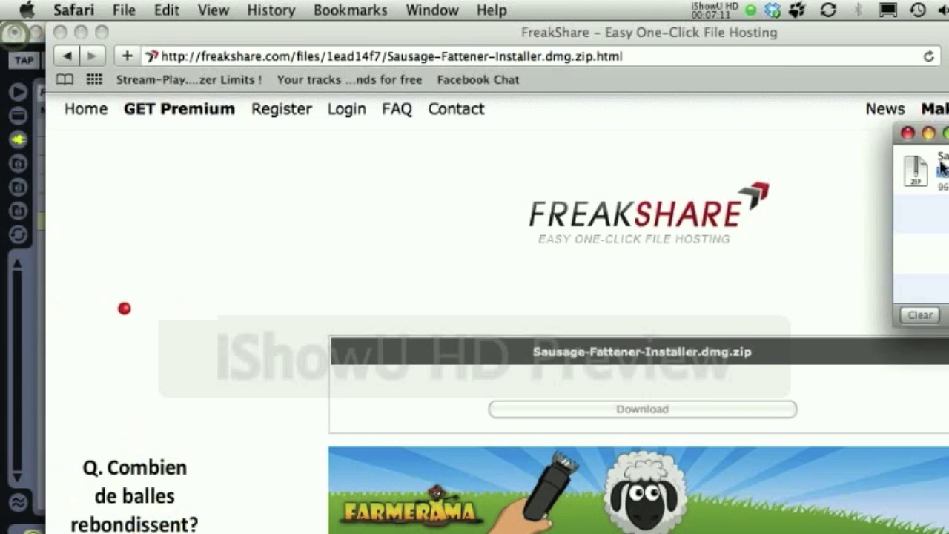
pyautogui.click(807, 263)
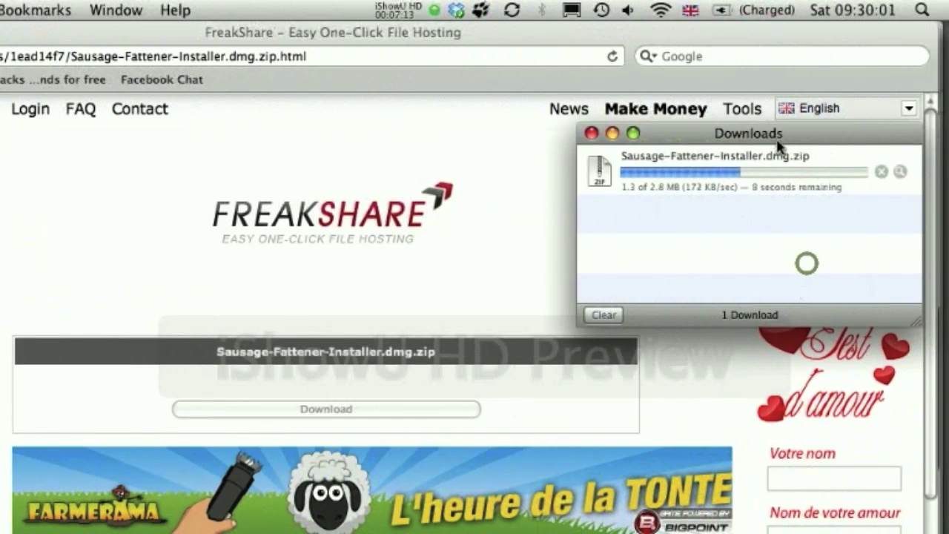
pyautogui.moveTo(779, 145); pyautogui.dragTo(456, 137)
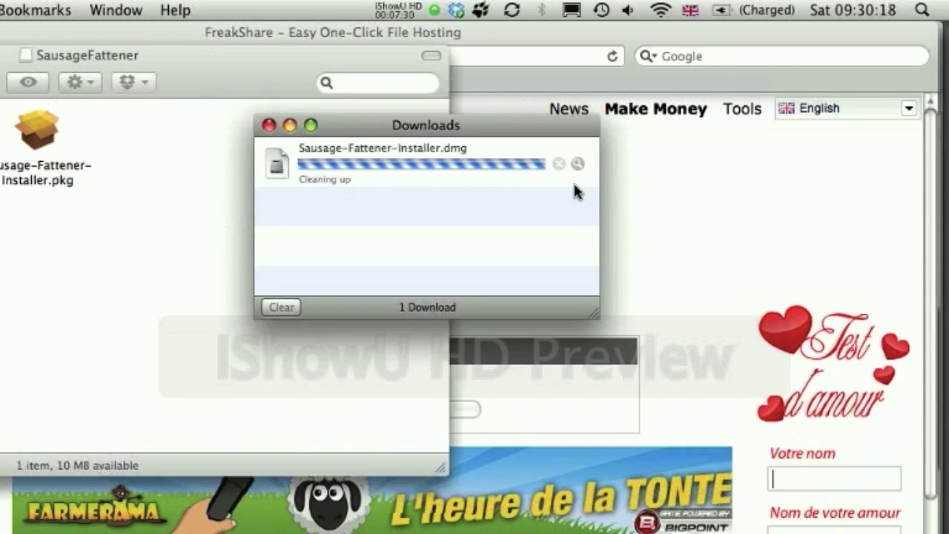
# Step: Run Sausage-Fattener-Installer.pkg through the license agreement to the destination selection, and close the installer without installing
pyautogui.doubleClick(55, 141)
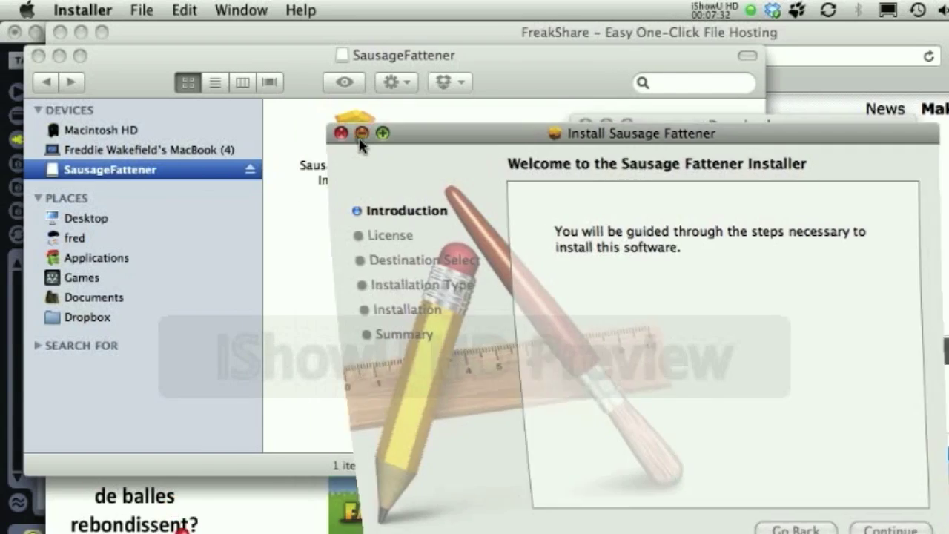
pyautogui.click(320, 135)
pyautogui.moveTo(876, 507)
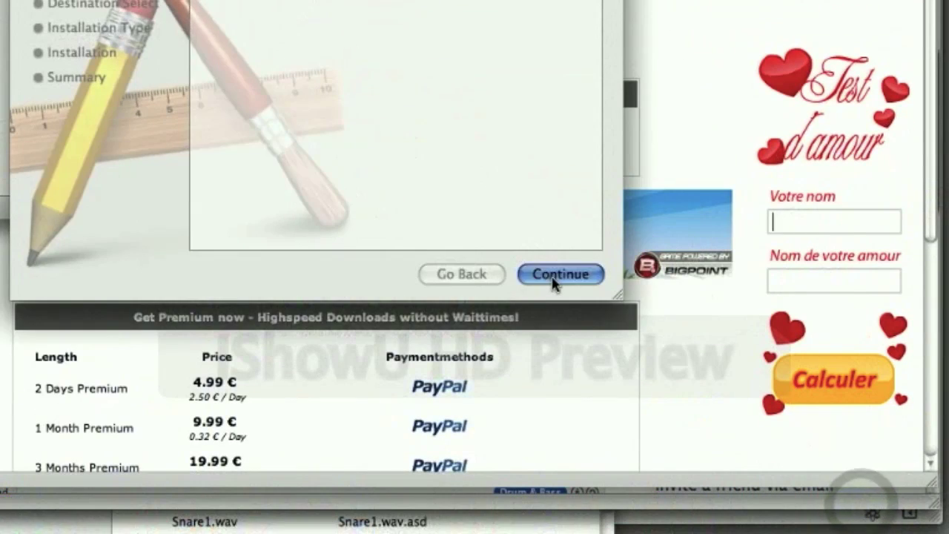
pyautogui.click(554, 278)
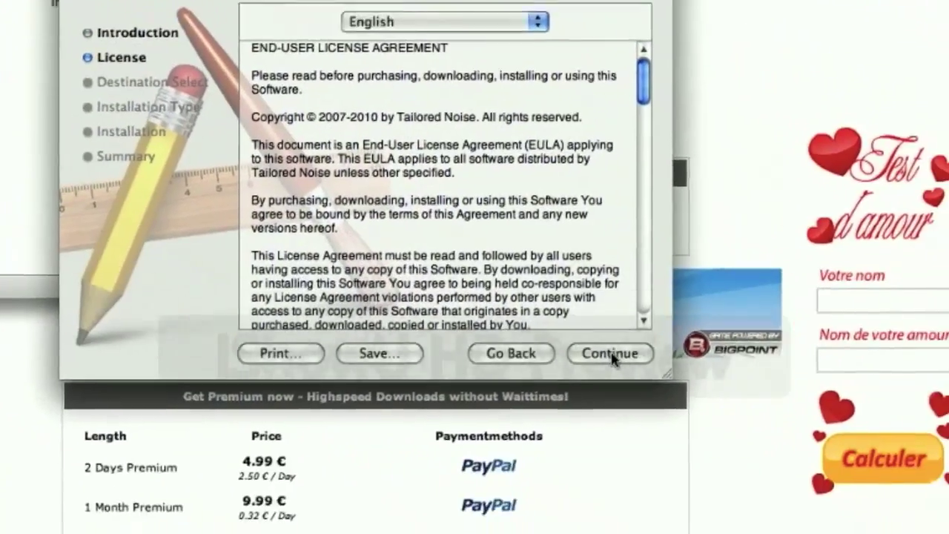
pyautogui.click(613, 357)
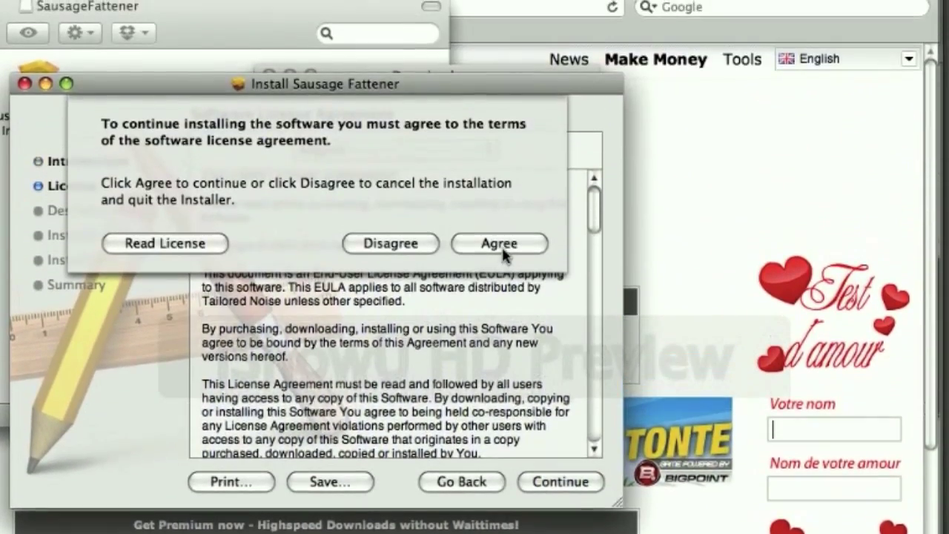
pyautogui.click(499, 36)
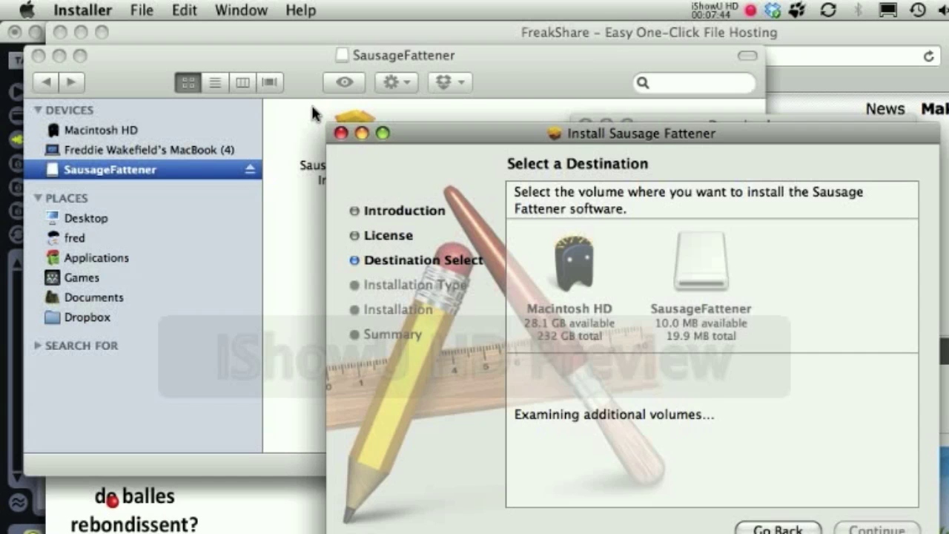
pyautogui.click(341, 134)
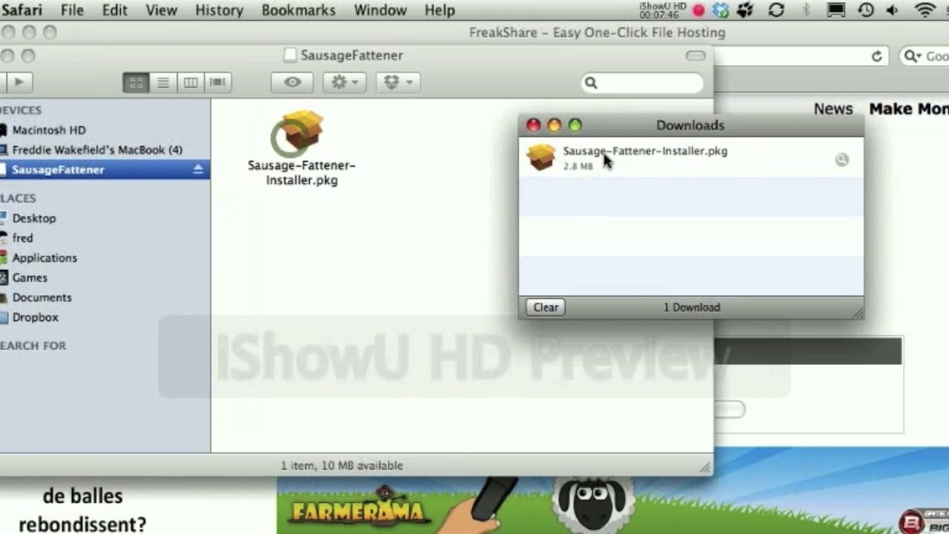
# Step: Remove the Sausage-Fattener-Installer.pkg entry from Safari's download list and close the Downloads window
pyautogui.click(660, 158)
pyautogui.press('BackSpace')
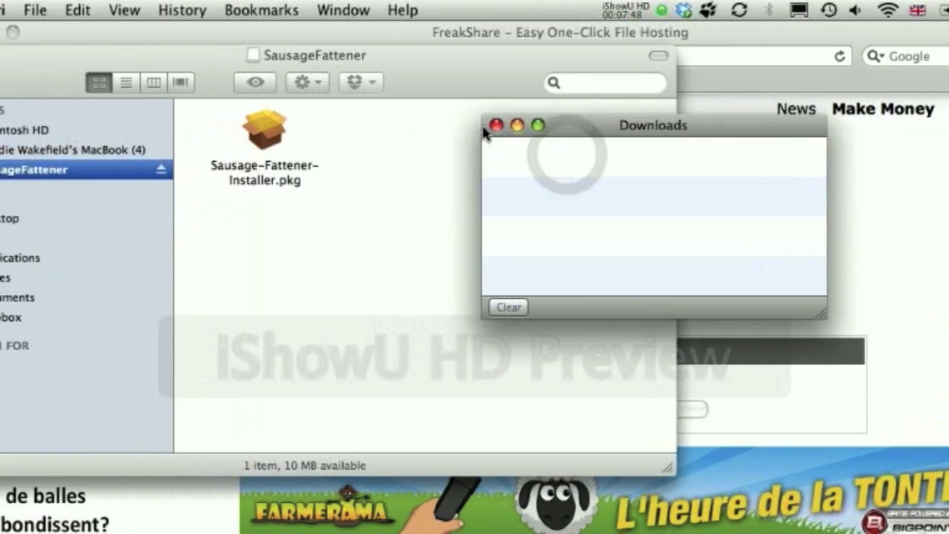
pyautogui.click(471, 128)
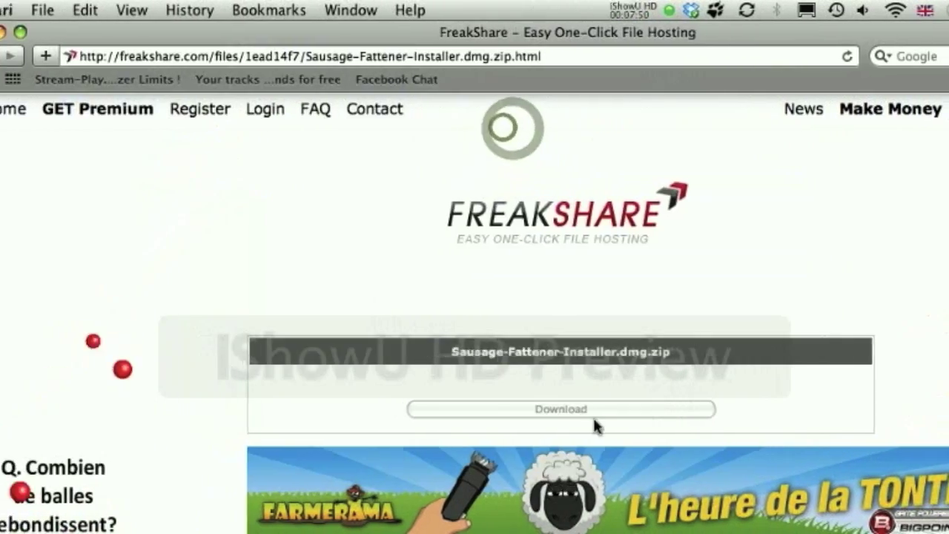
# Step: Bring up the SausageFattener disk window, eject the disk image, and switch back to Ableton Live
pyautogui.press('F9')
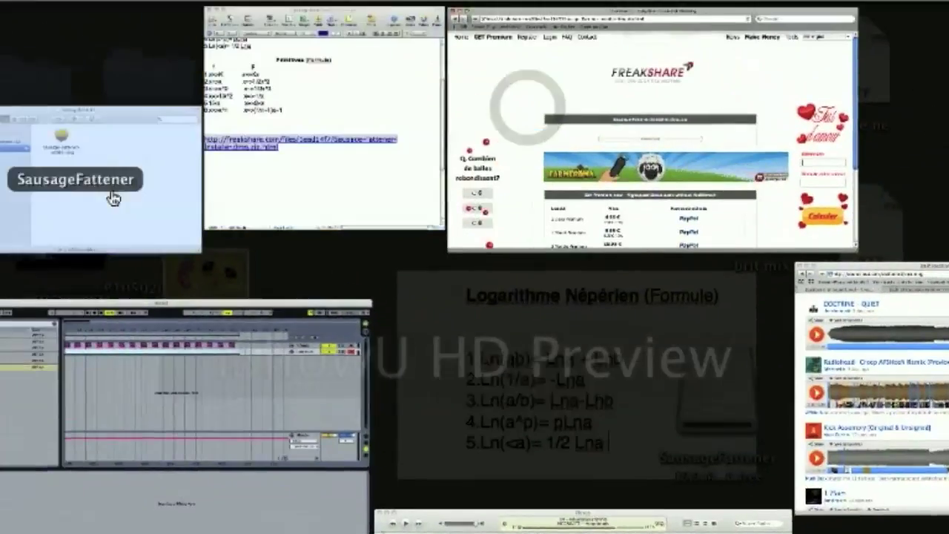
pyautogui.click(113, 198)
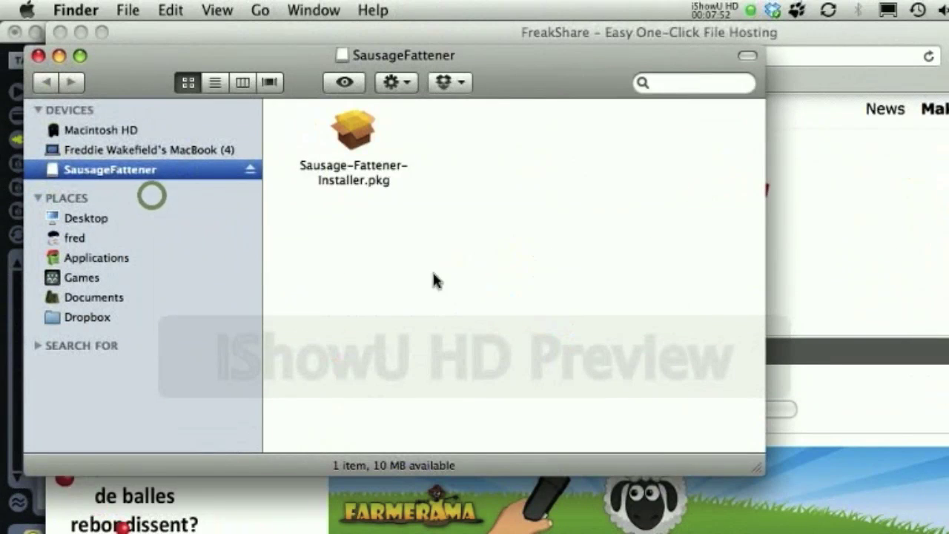
pyautogui.moveTo(434, 276); pyautogui.dragTo(333, 157)
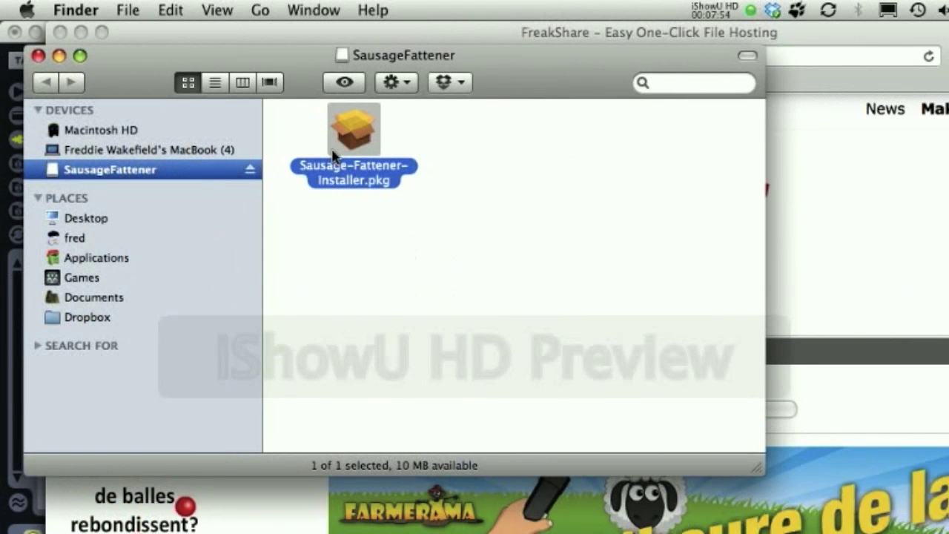
pyautogui.click(252, 172)
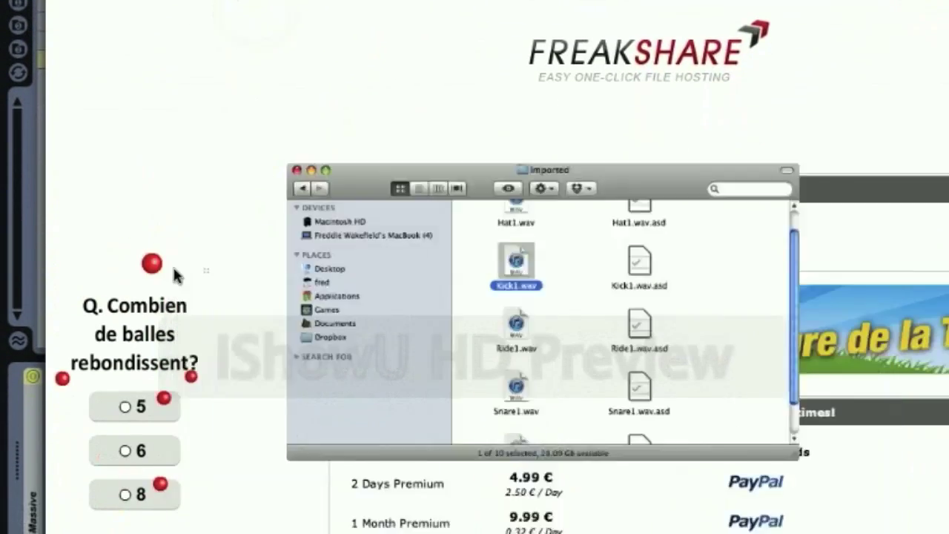
pyautogui.click(206, 270)
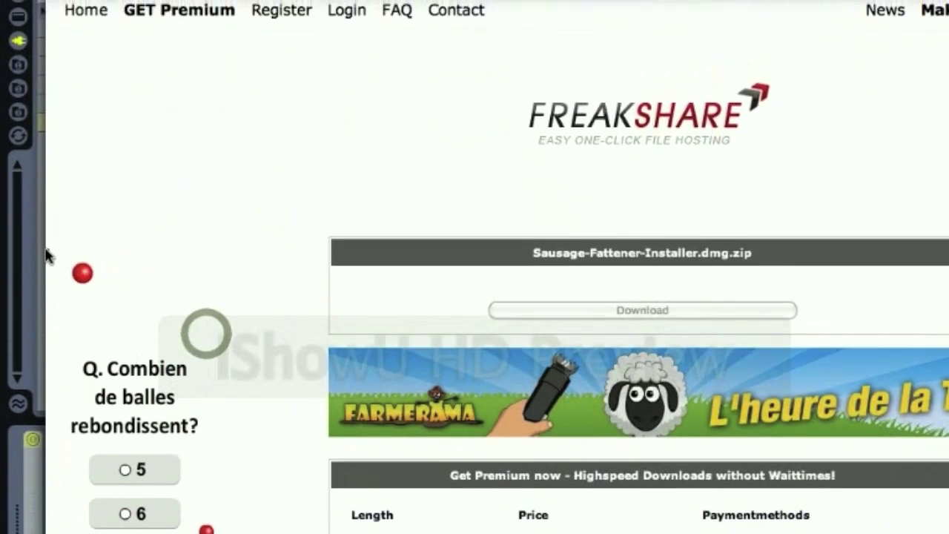
pyautogui.click(45, 185)
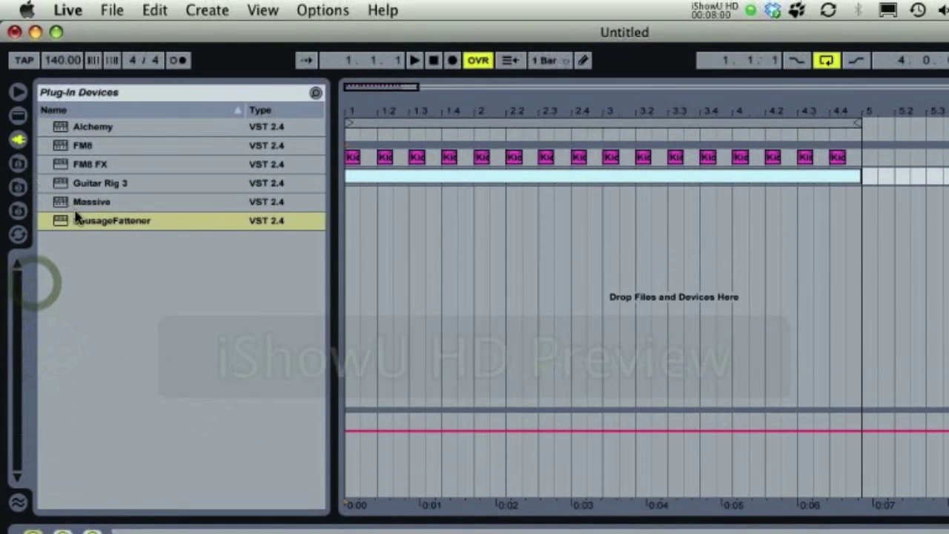
pyautogui.click(94, 186)
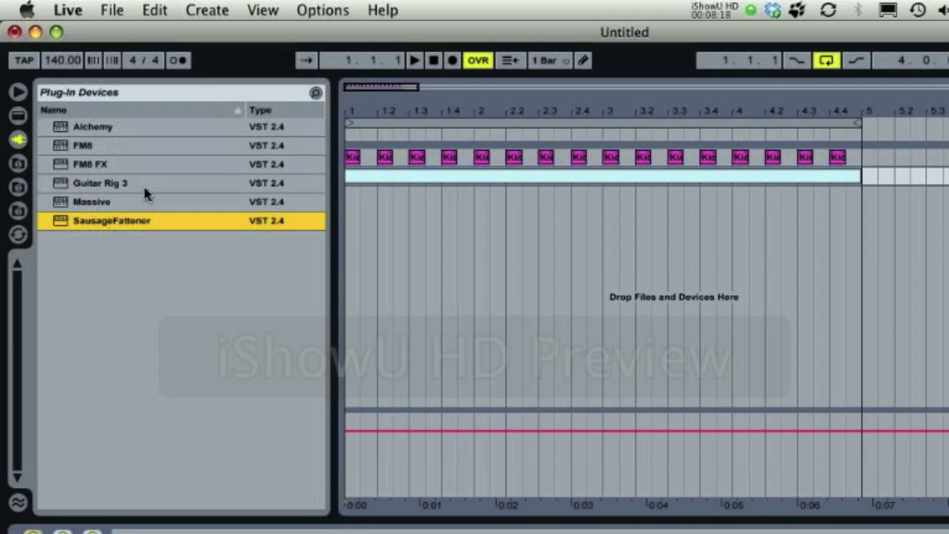
pyautogui.click(127, 154)
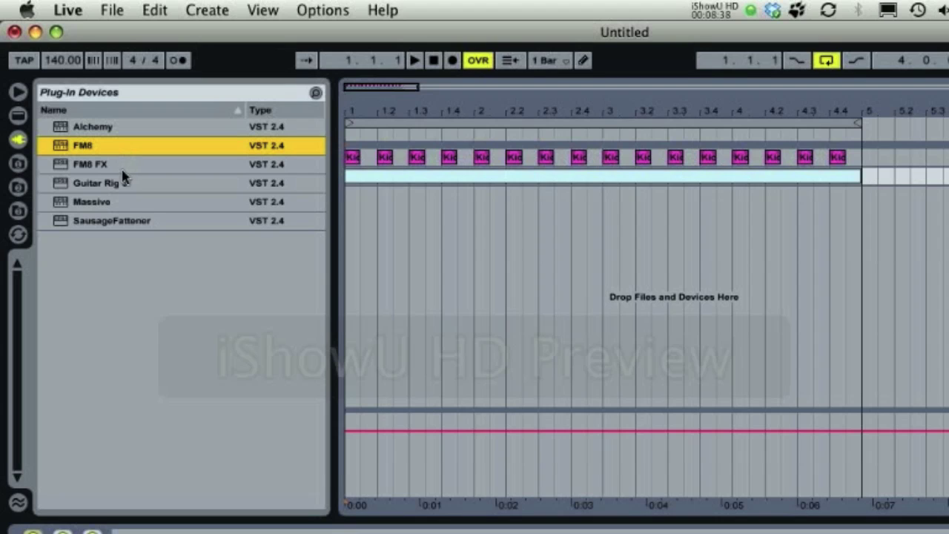
pyautogui.click(123, 203)
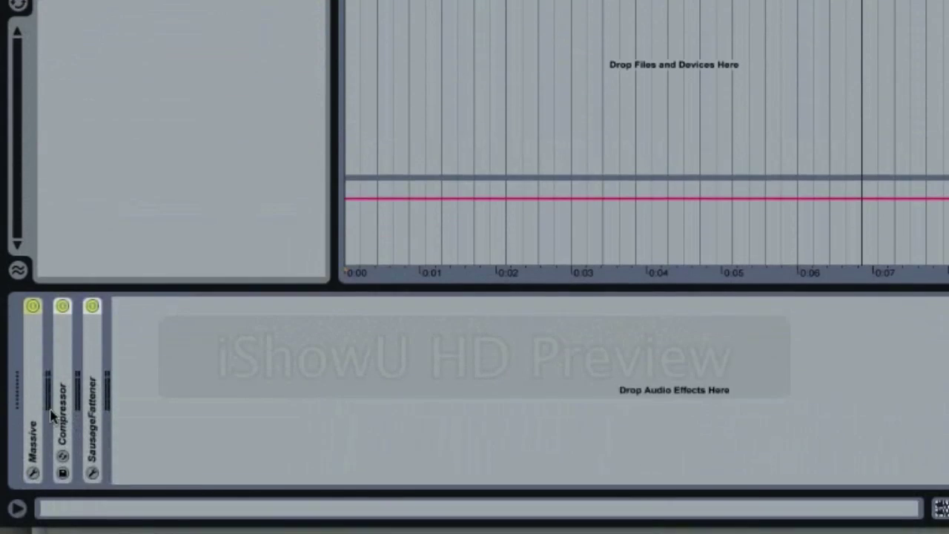
# Step: Unfold SausageFattener and the sidechained Compressor in the bass track's device chain to review them, and fold both again
pyautogui.doubleClick(98, 398)
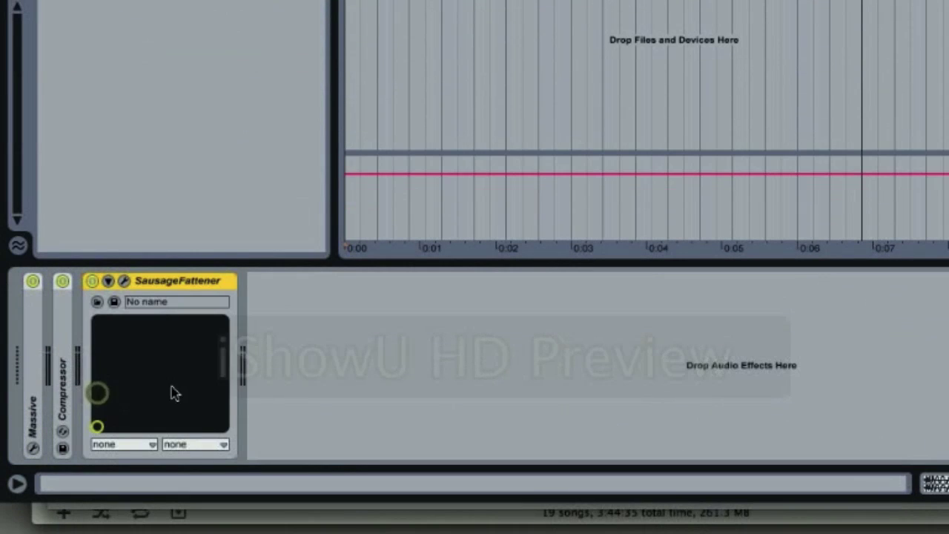
pyautogui.doubleClick(65, 412)
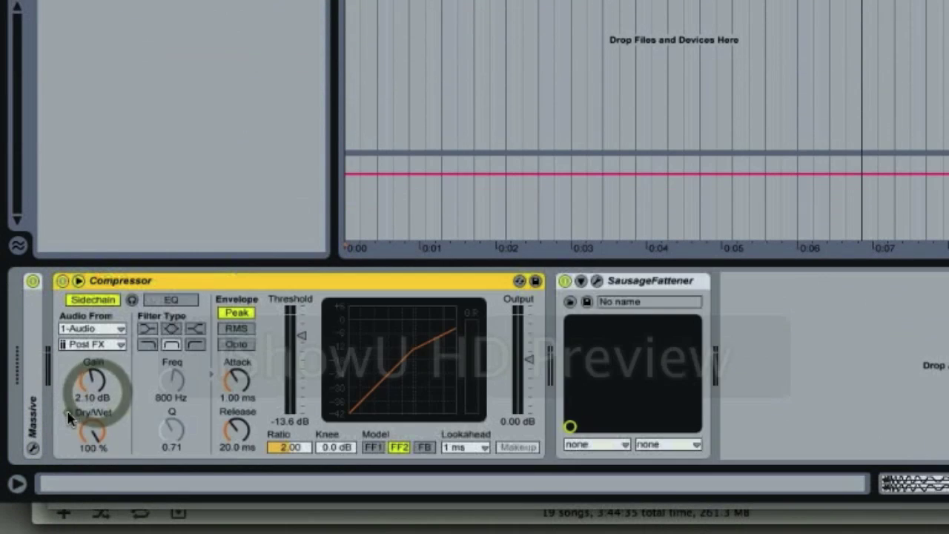
pyautogui.doubleClick(134, 281)
pyautogui.doubleClick(129, 280)
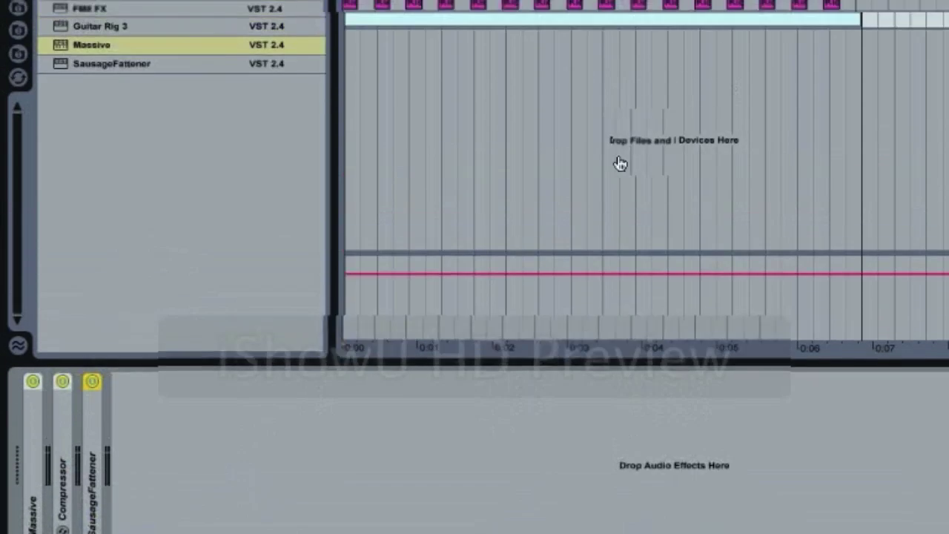
# Step: Switch to the Safari window showing the FreakShare download page for Sausage-Fattener-Installer.dmg.zip and close it
pyautogui.press('F9')
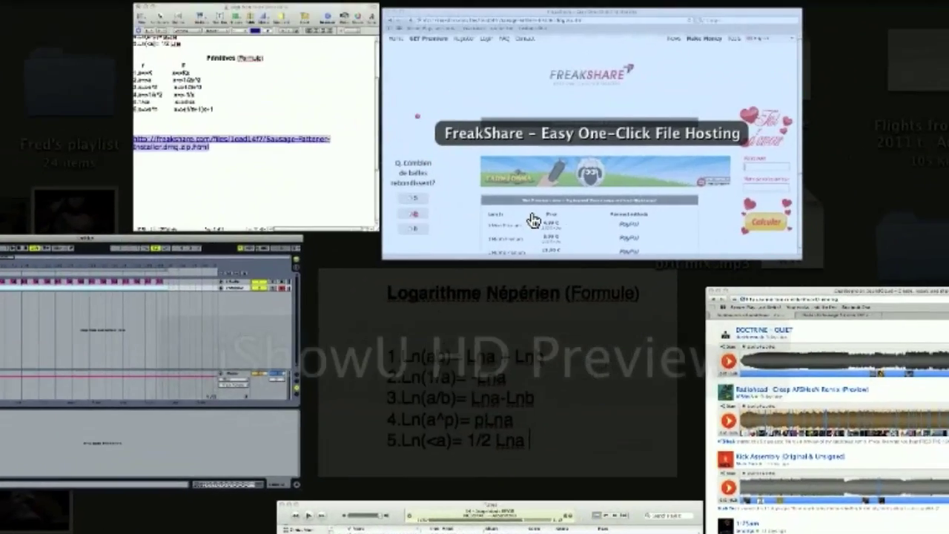
pyautogui.click(532, 221)
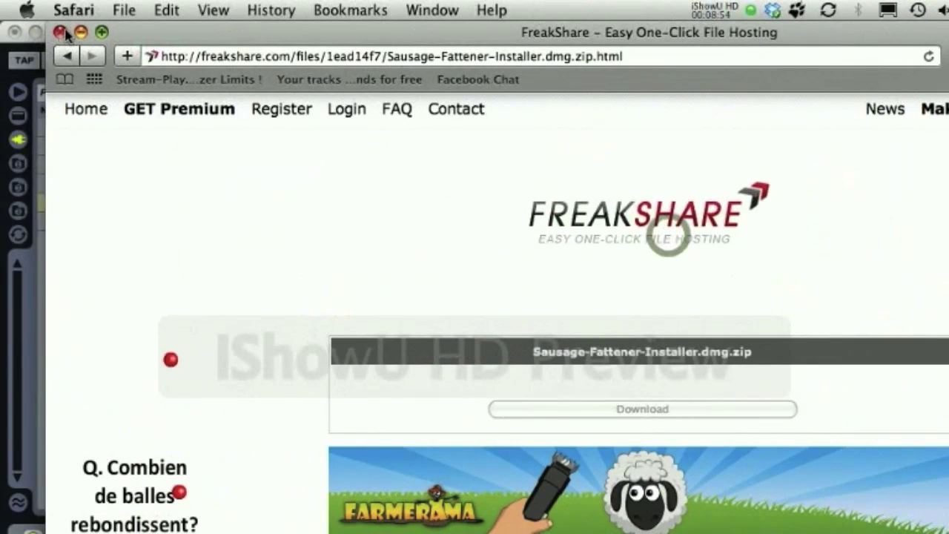
pyautogui.click(61, 32)
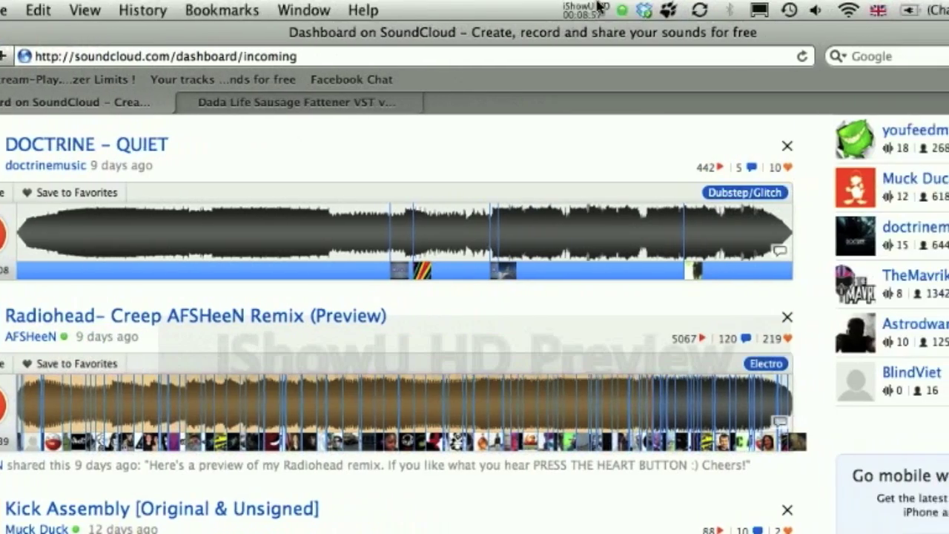
pyautogui.click(597, 6)
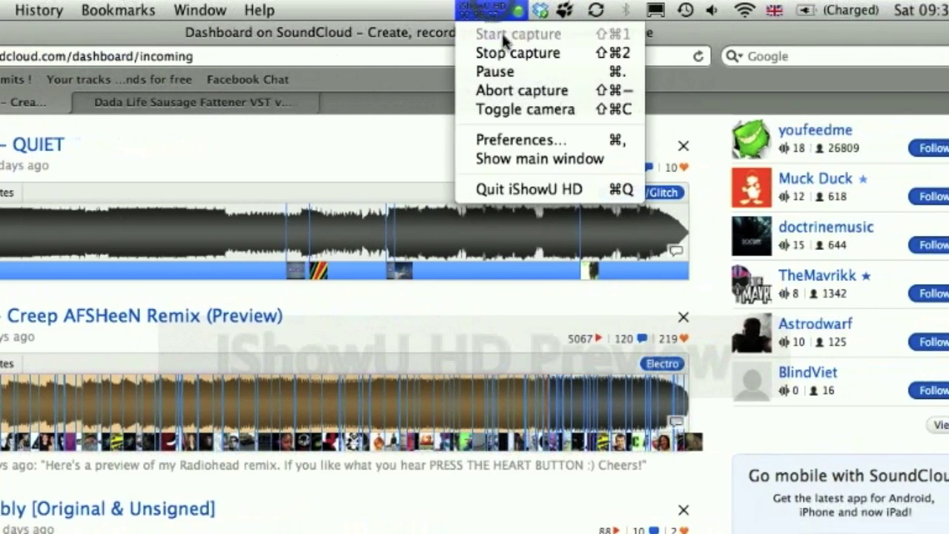